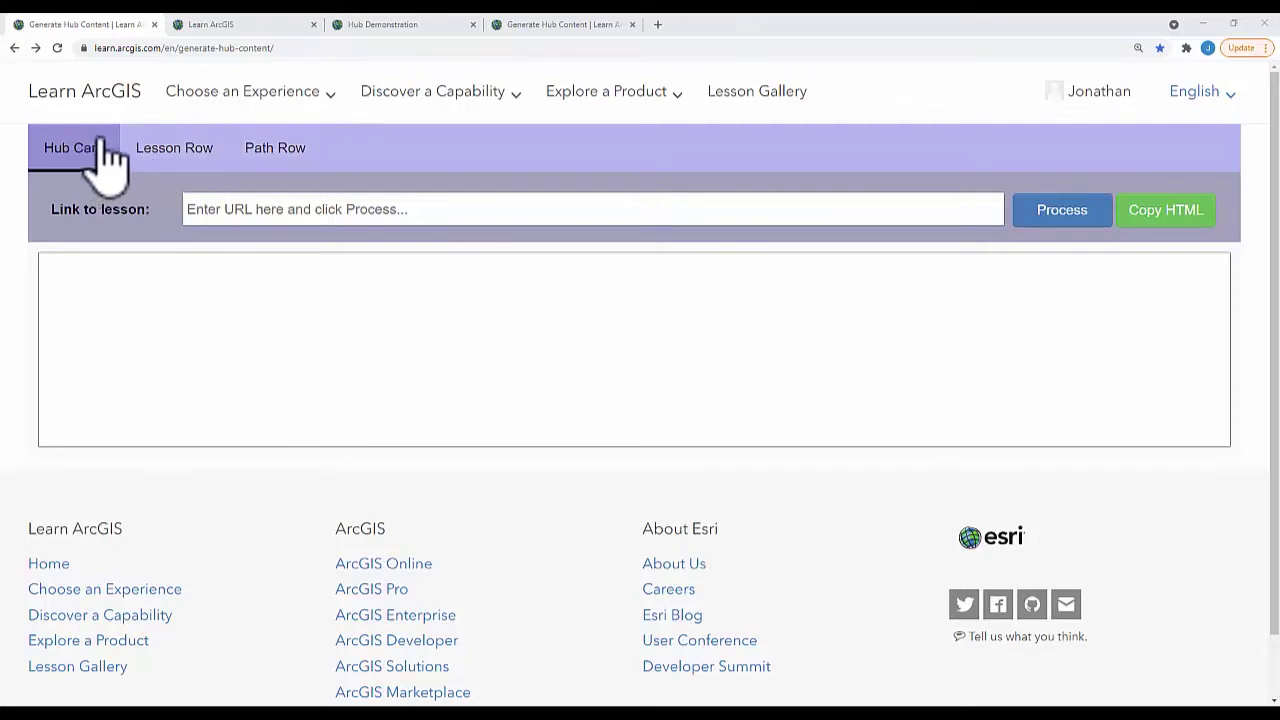
Browse the Learn ArcGIS product lesson gallery
click(242, 28)
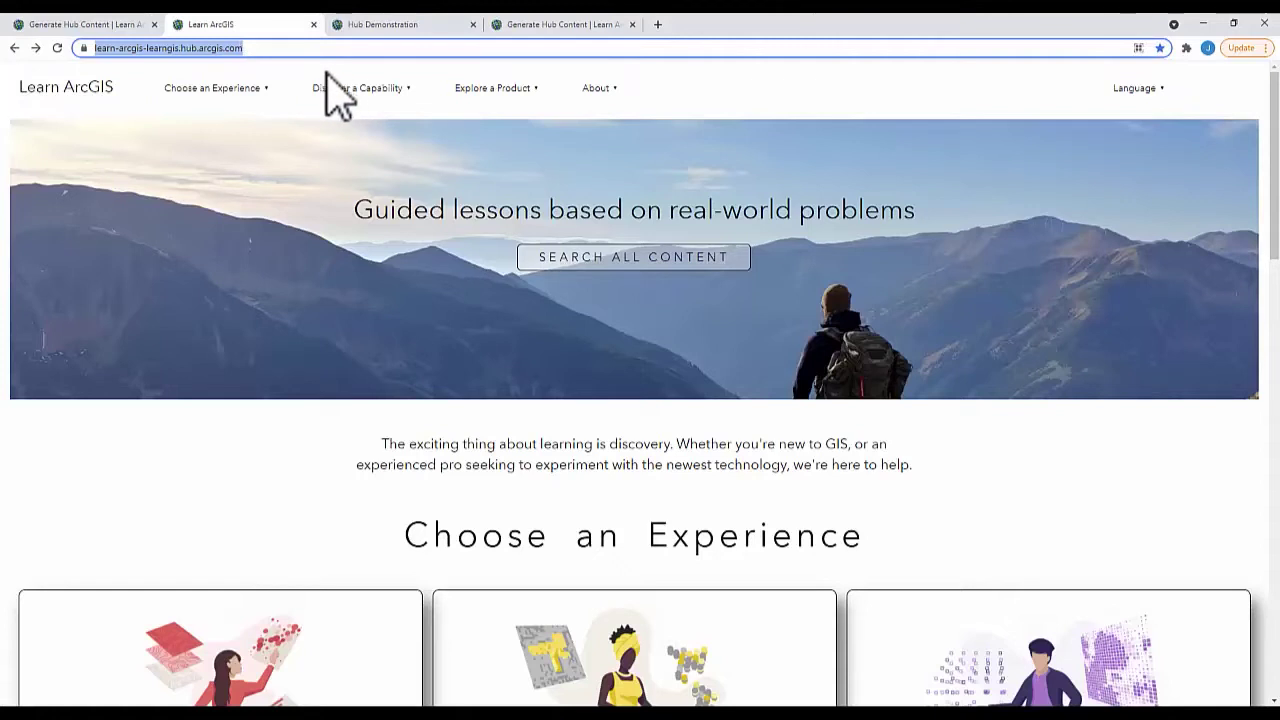
click(506, 92)
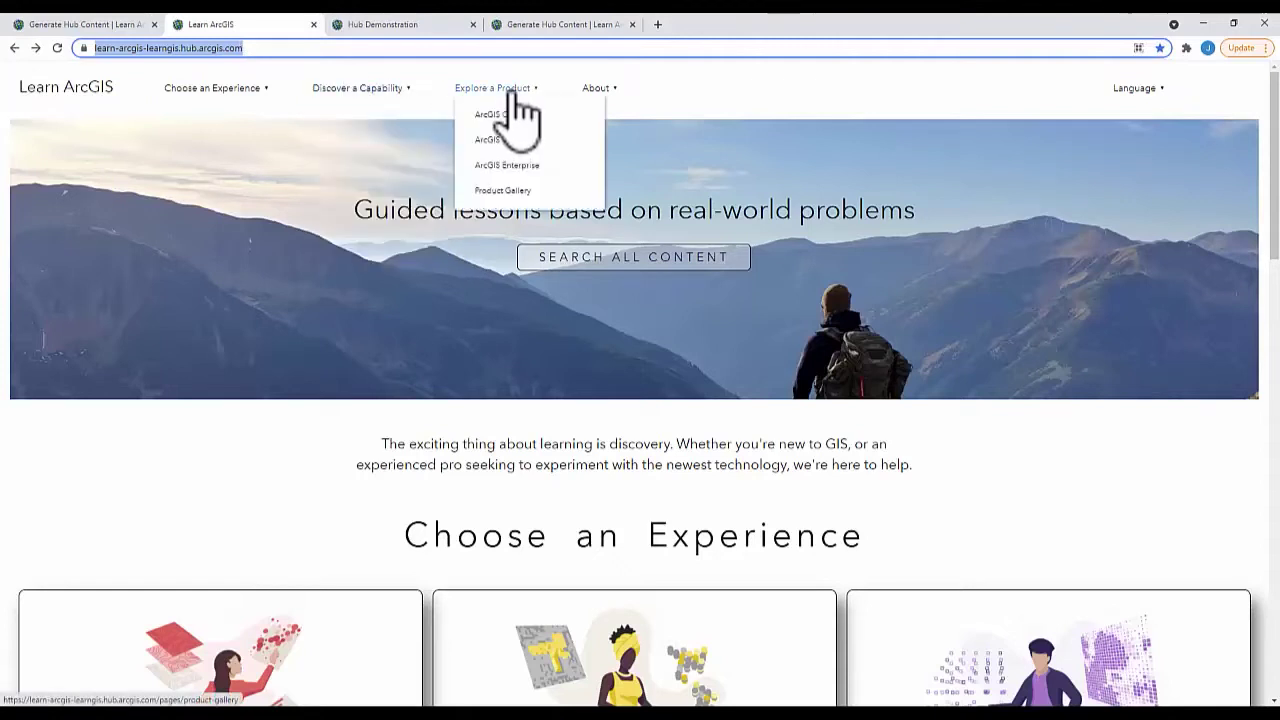
mouse_move(496, 88)
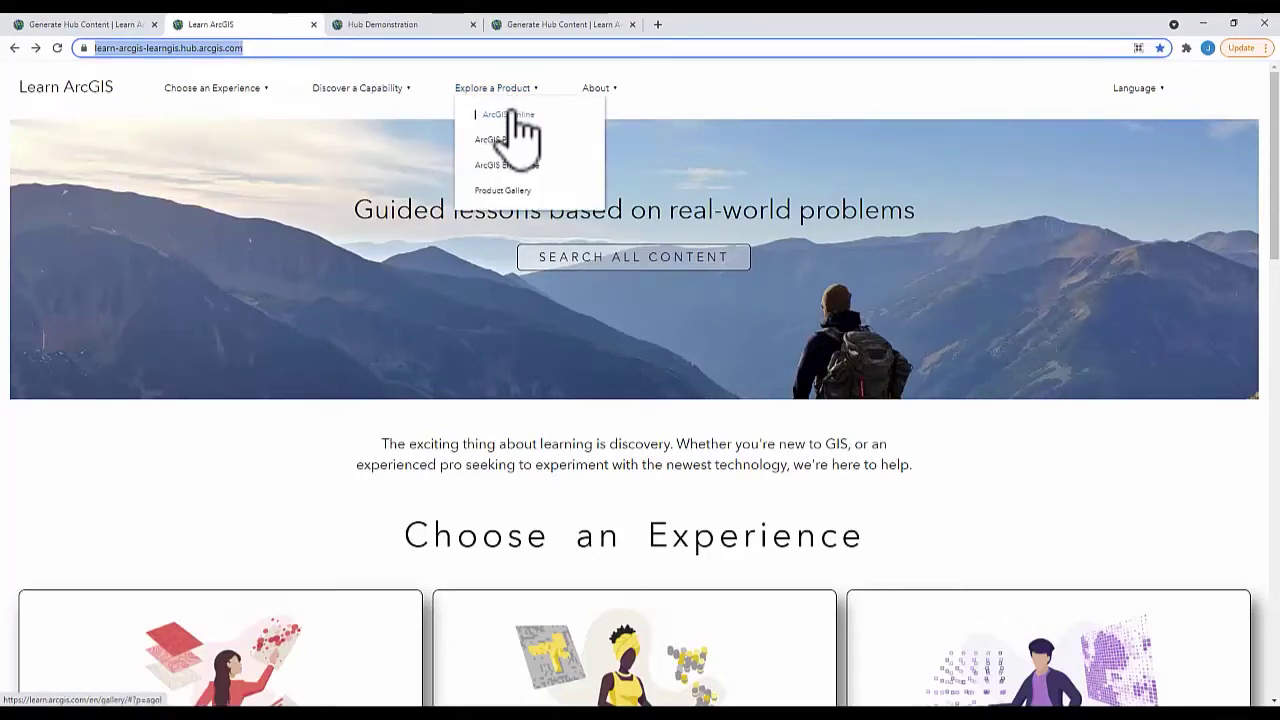
click(510, 114)
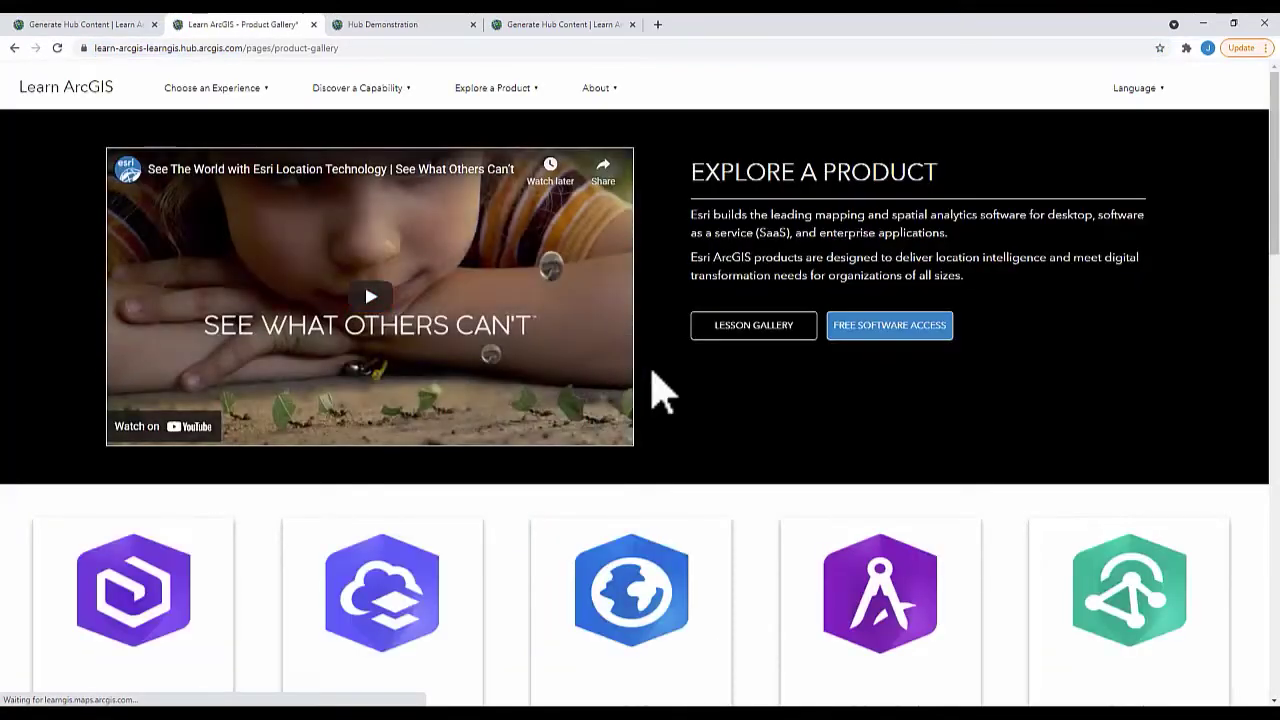
scroll(660, 393, down, 1)
scroll(660, 393, down, 1)
scroll(660, 393, down, 2)
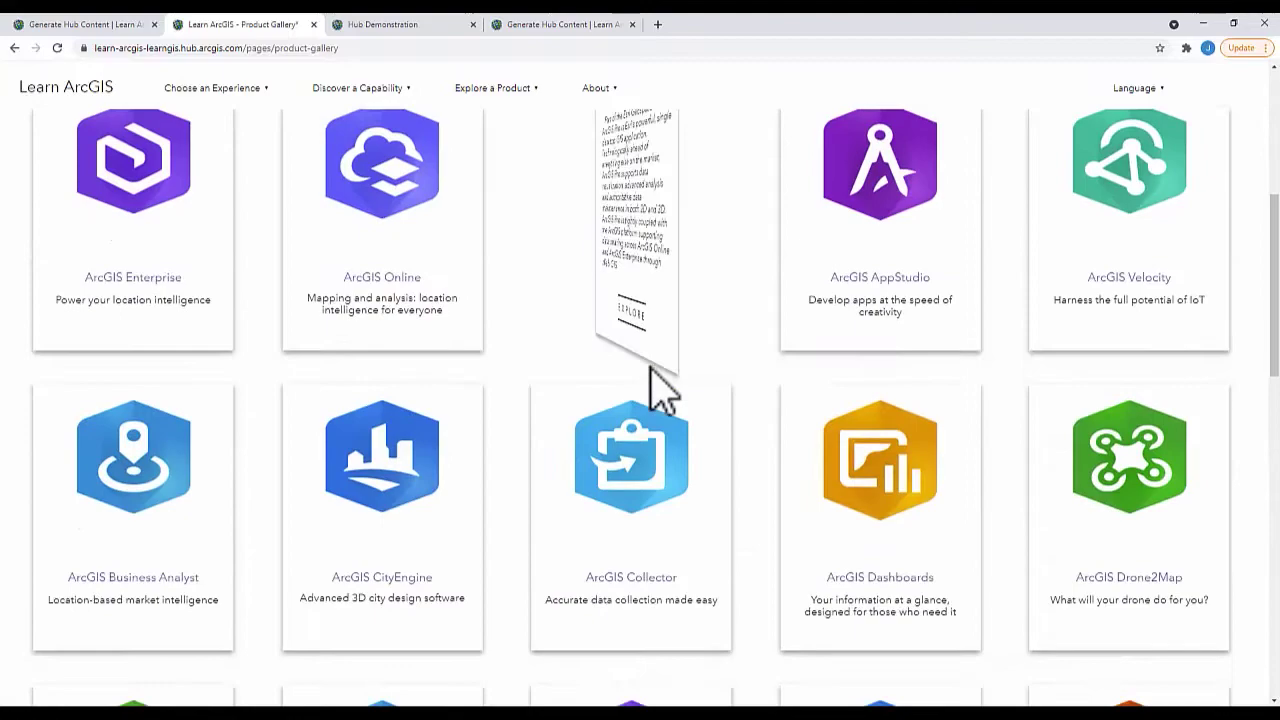
scroll(660, 393, down, 1)
scroll(660, 393, down, 3)
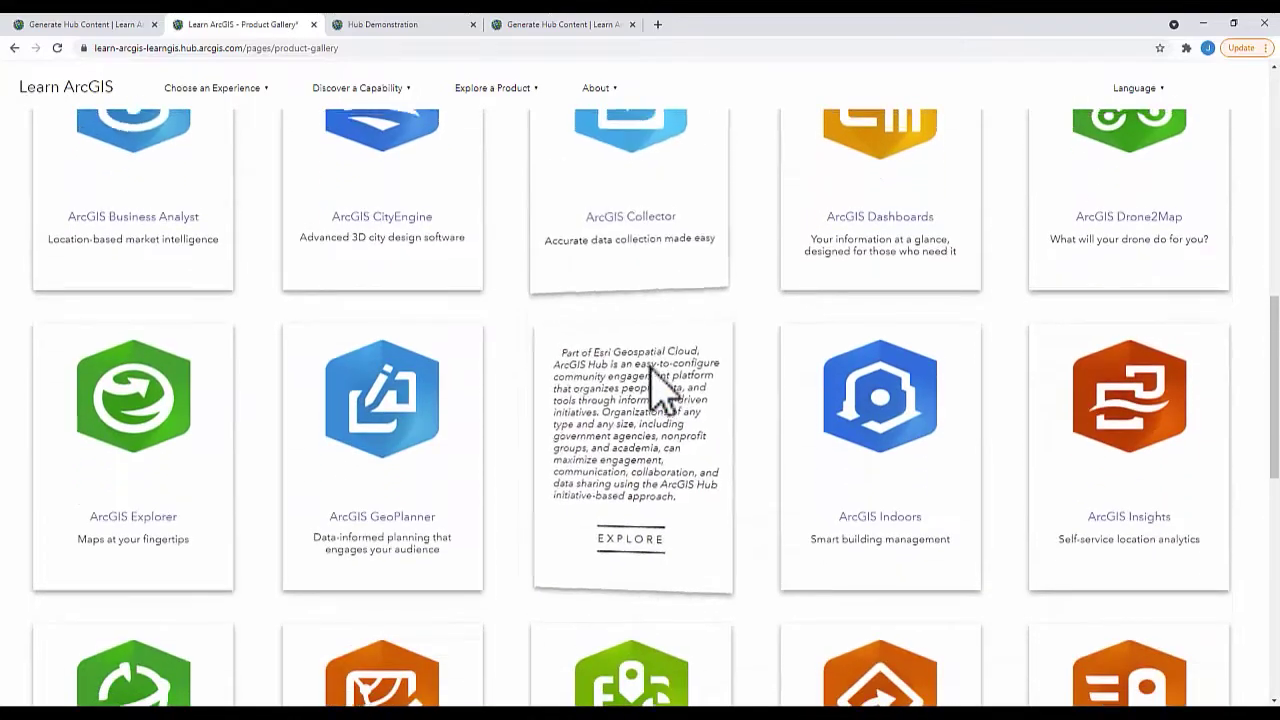
scroll(655, 368, up, 3)
scroll(660, 385, up, 3)
scroll(655, 375, up, 1)
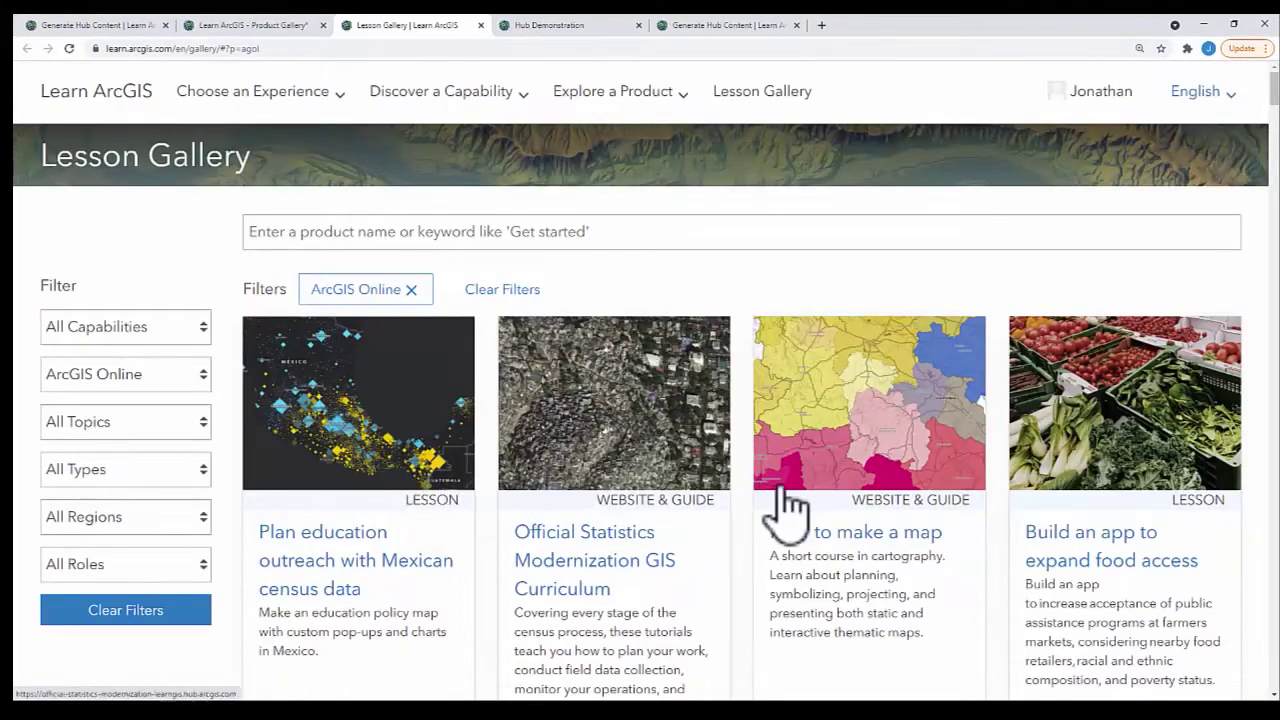
scroll(1000, 518, down, 1)
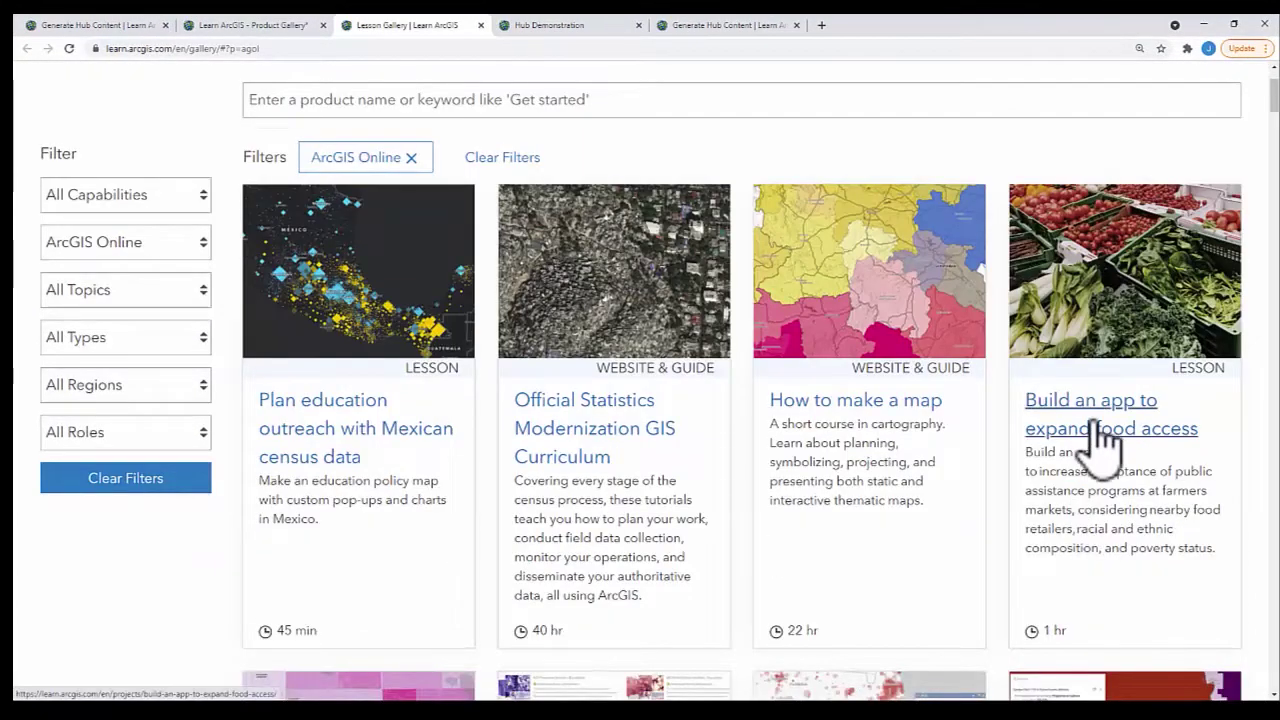
Open the 'Build an app to expand food access' lesson and copy its URL
click(1100, 435)
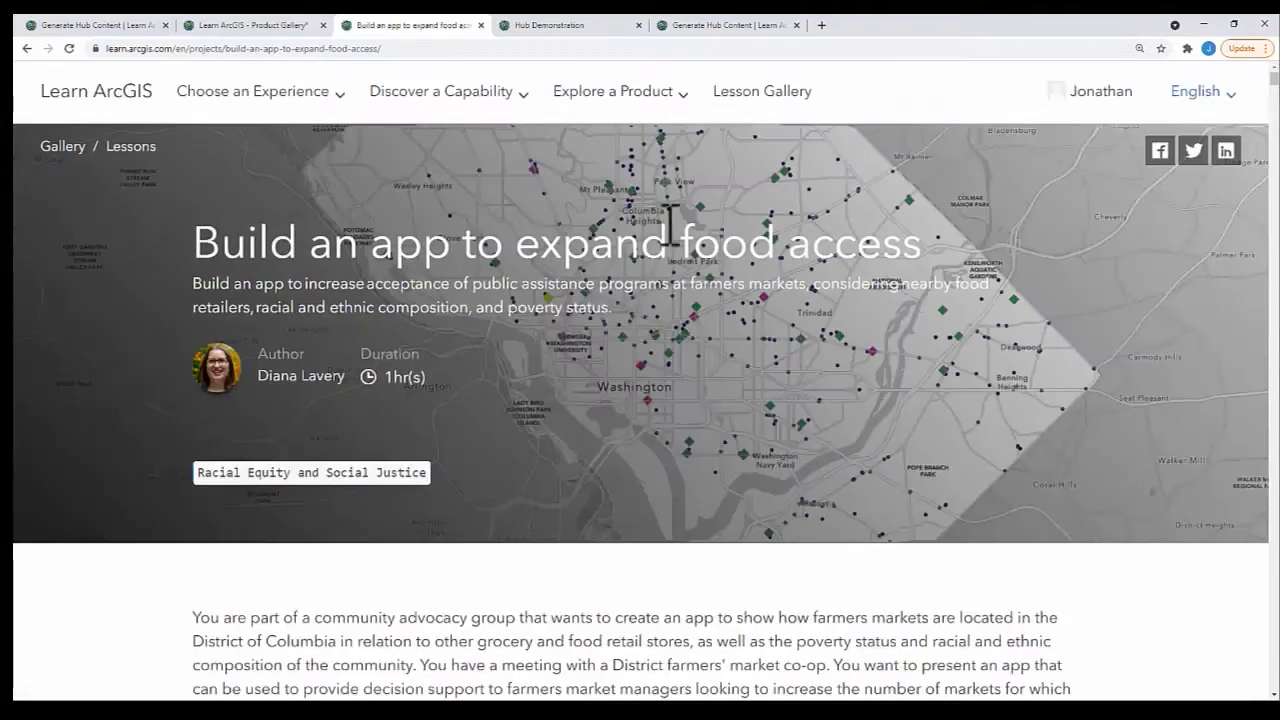
click(398, 48)
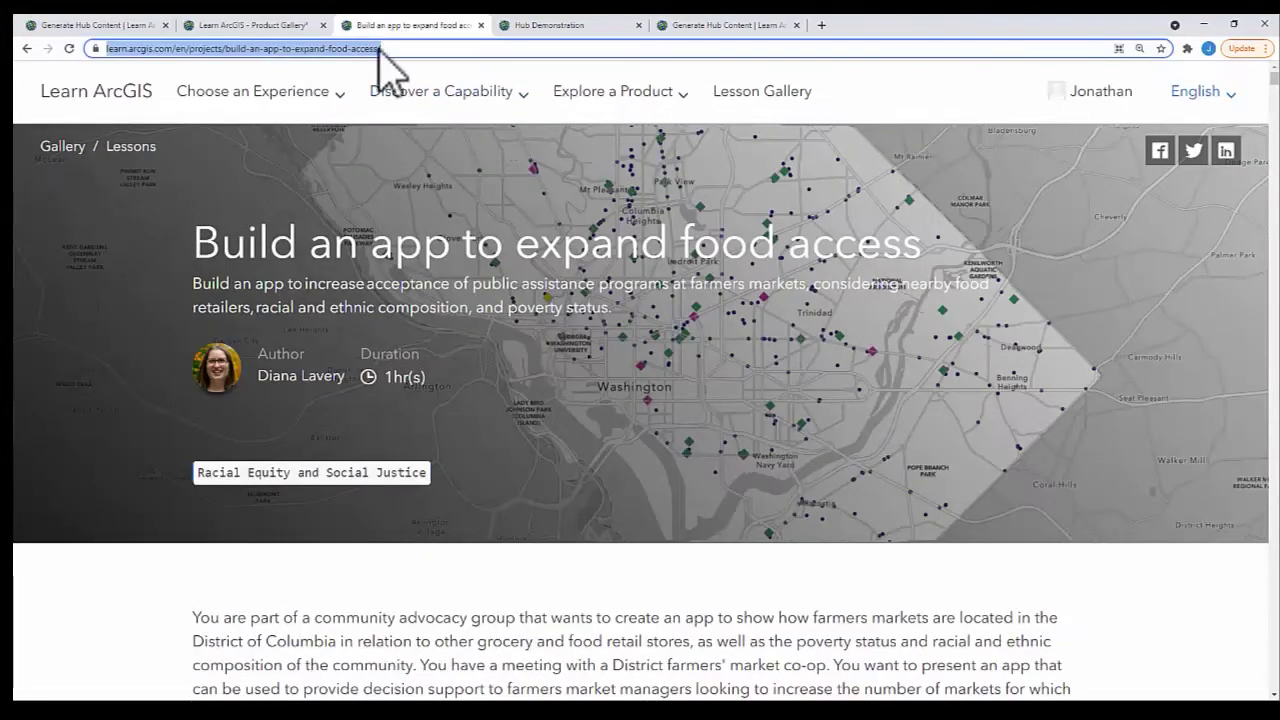
right_click(379, 48)
click(395, 115)
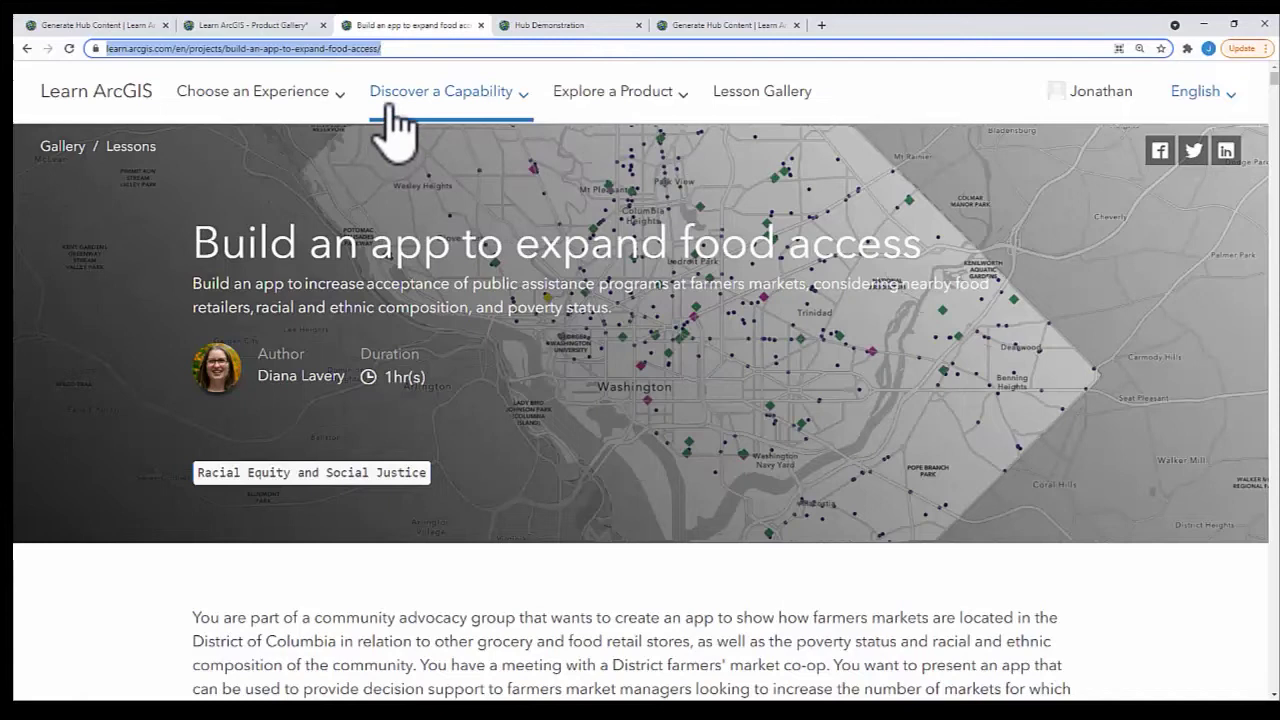
Generate Hub card HTML from the pasted food access lesson link and select it
click(105, 27)
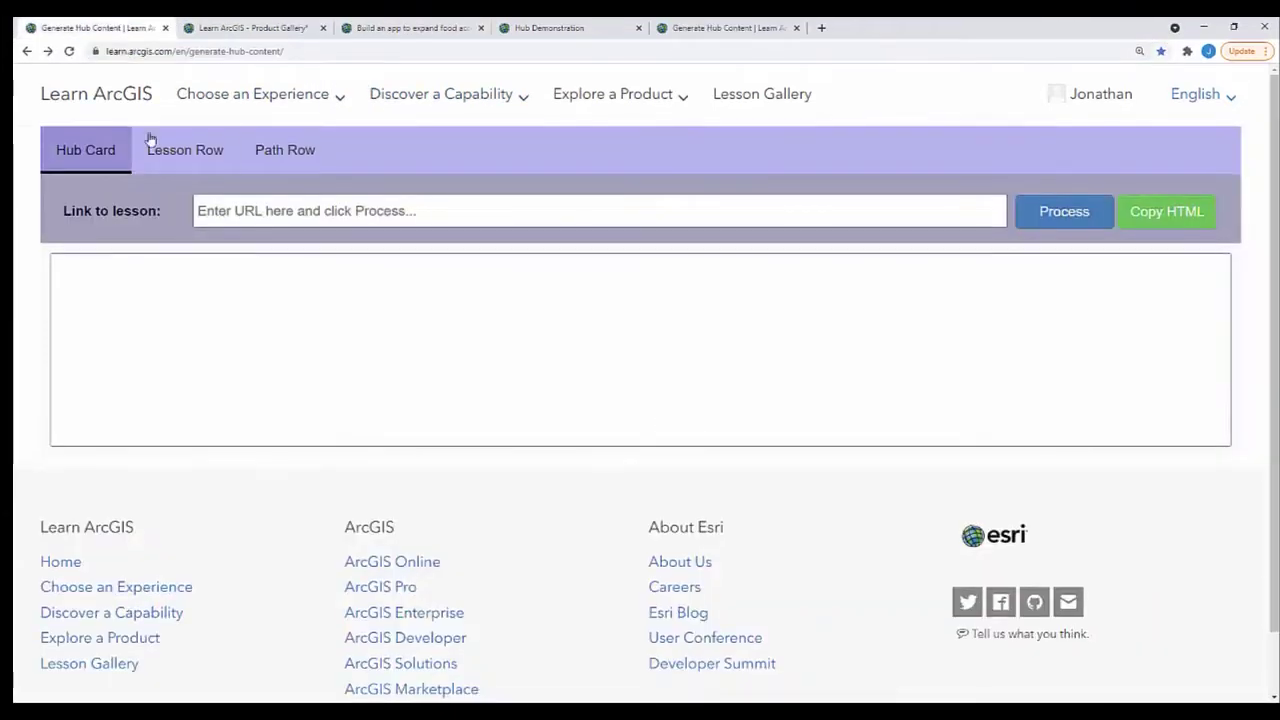
click(243, 213)
text(https://learn.arcgis.com/en/projects/build-an-app-to-expand-food-access/)
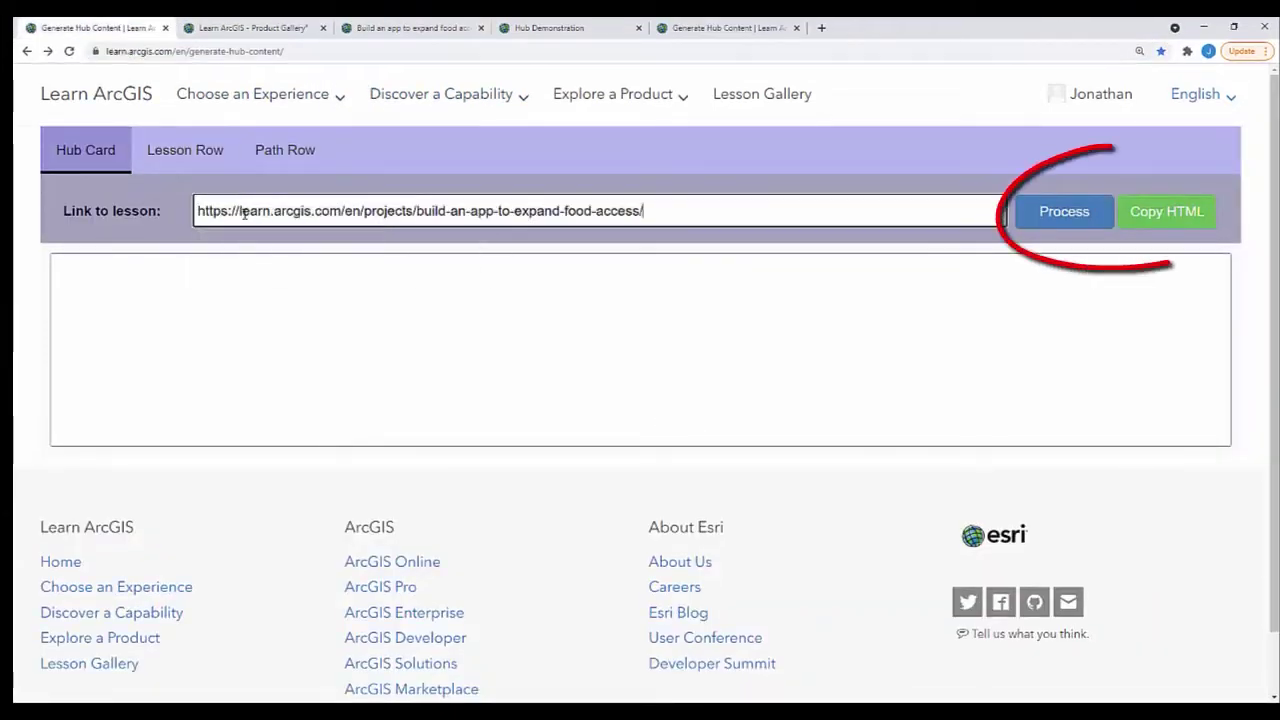
click(1046, 215)
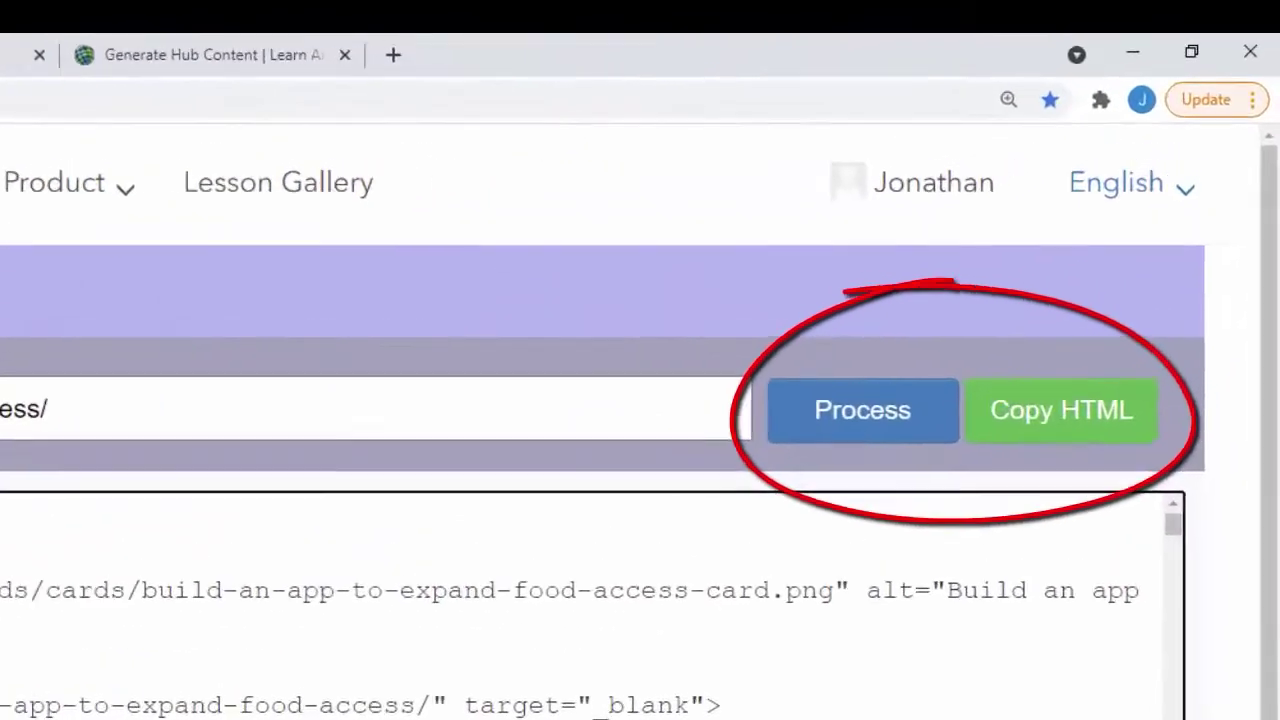
key(ctrl+a)
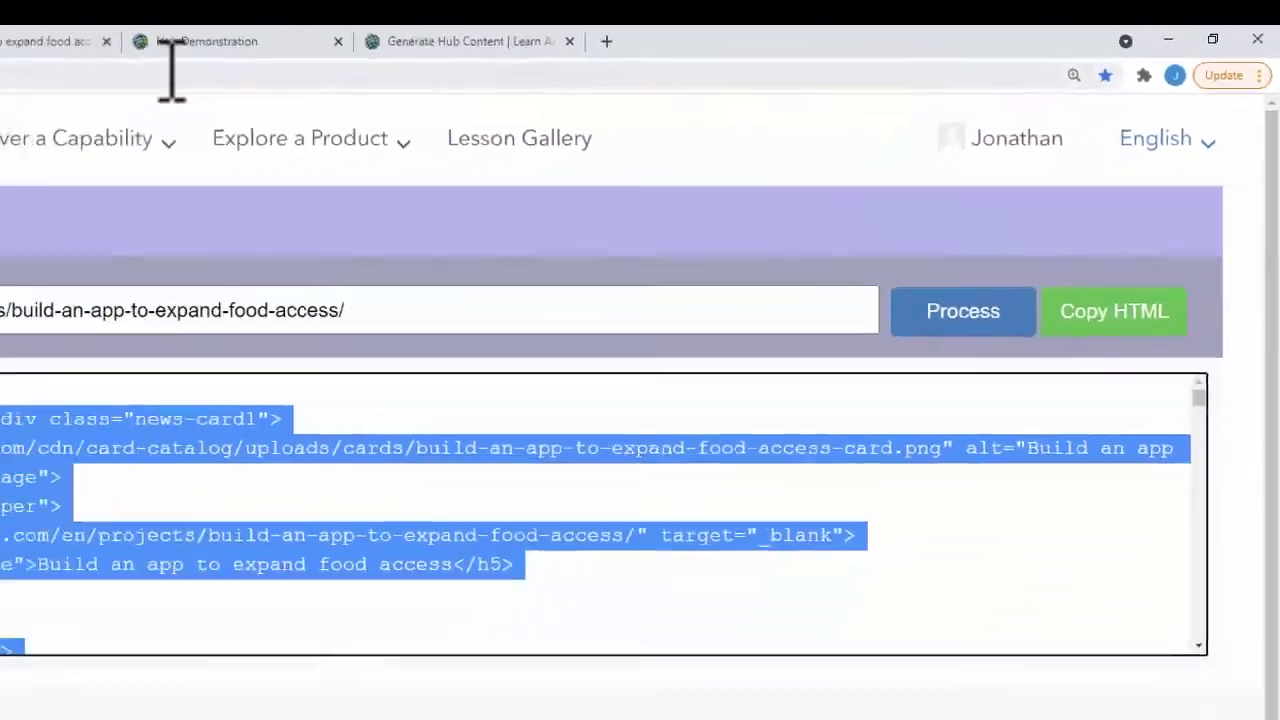
Add a Wide row below the banner on the Hub Demonstration site
click(172, 45)
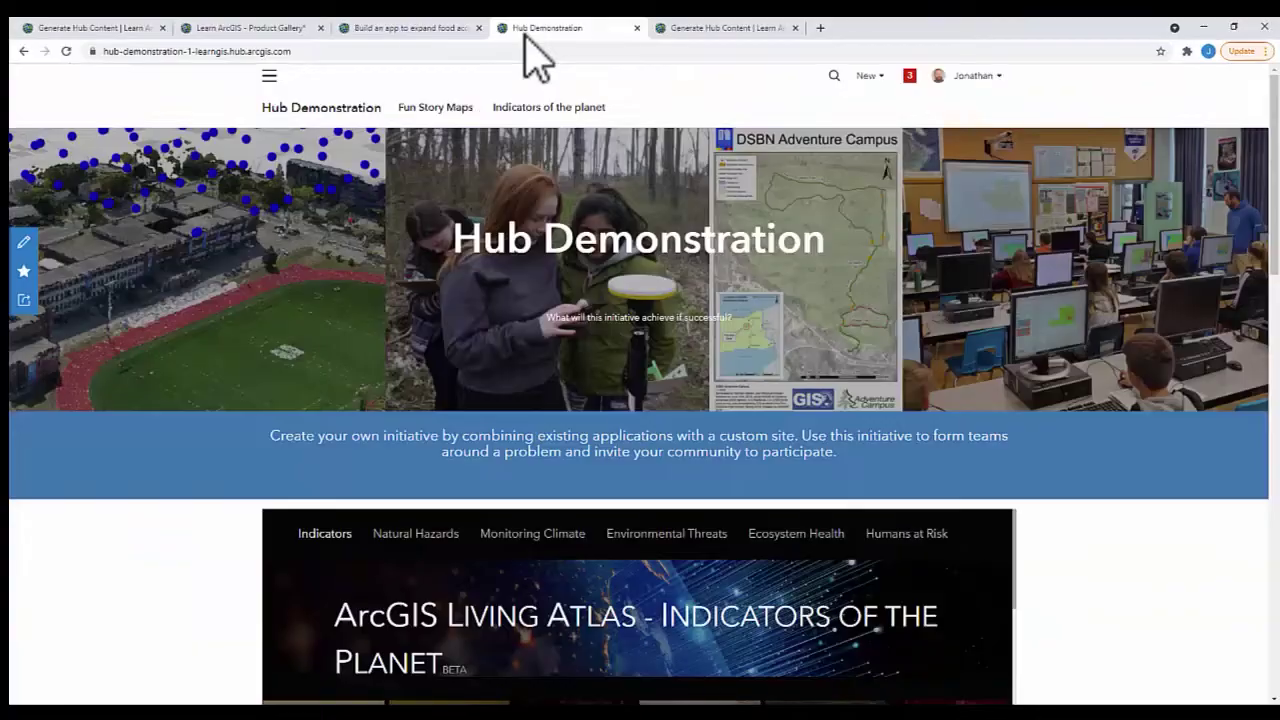
click(24, 243)
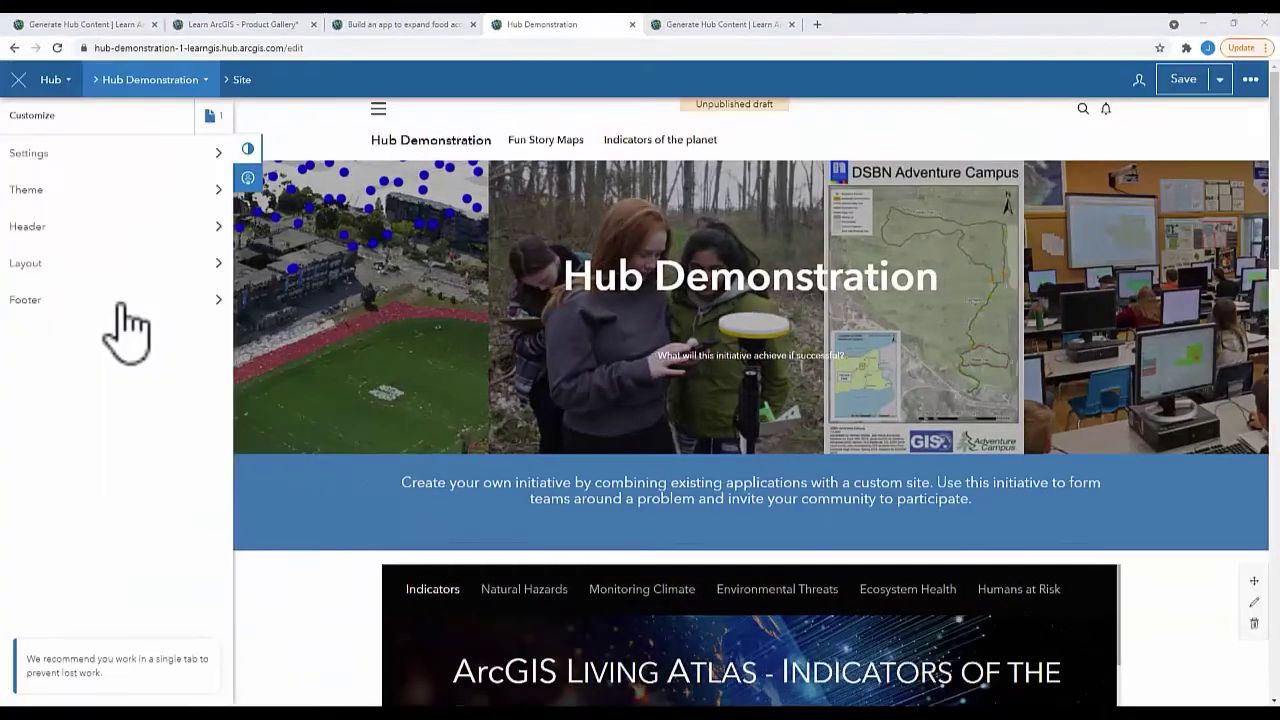
click(38, 265)
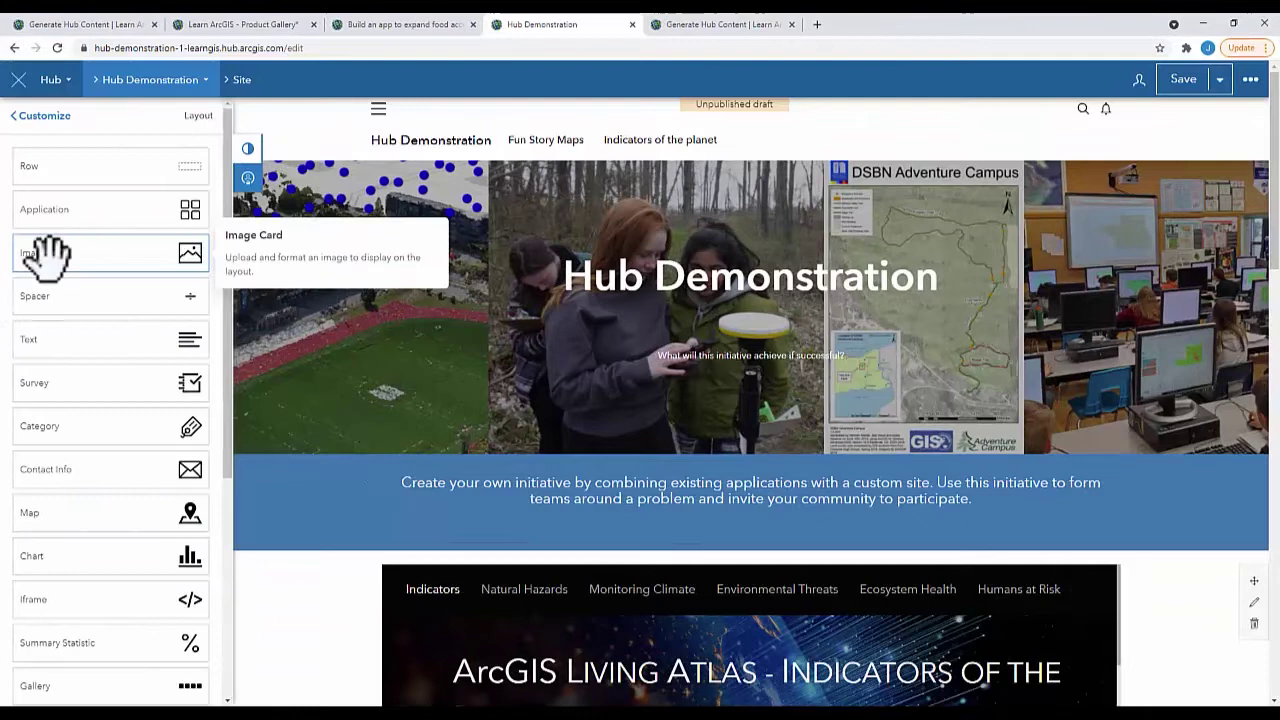
mouse_move(175, 166)
mouse_down()
mouse_move(708, 523)
mouse_move(766, 580)
mouse_up()
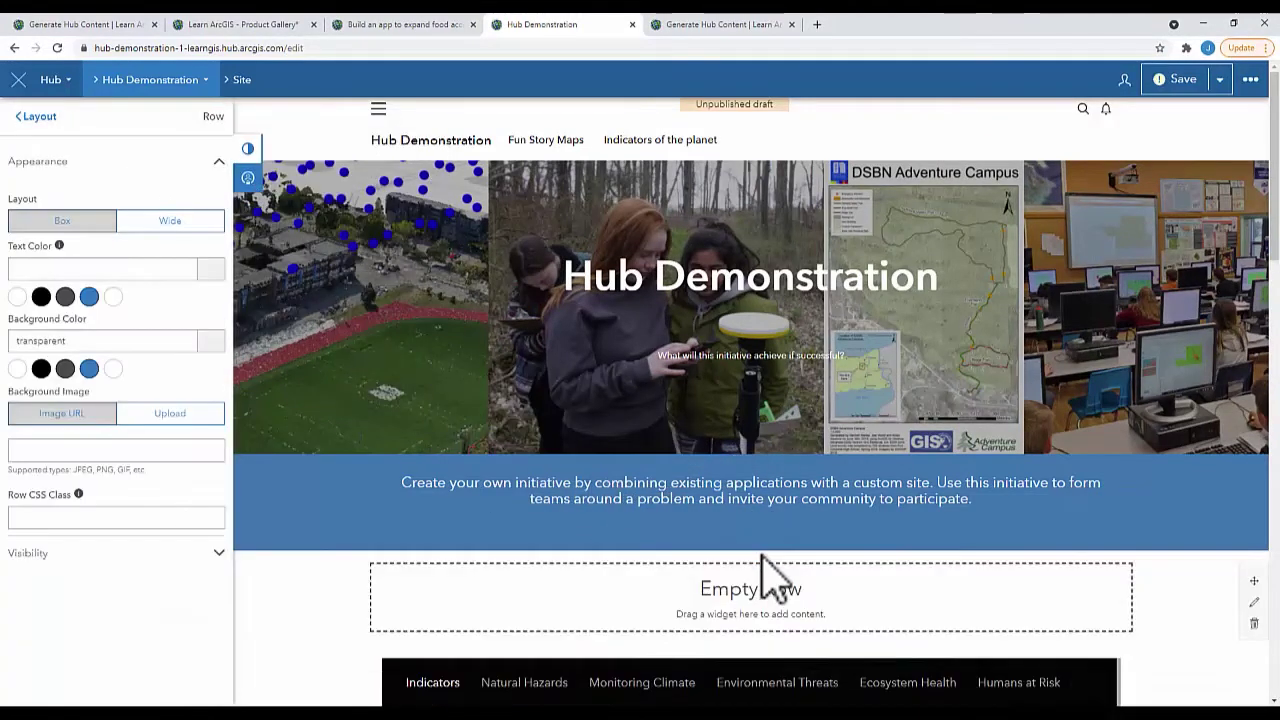
click(170, 222)
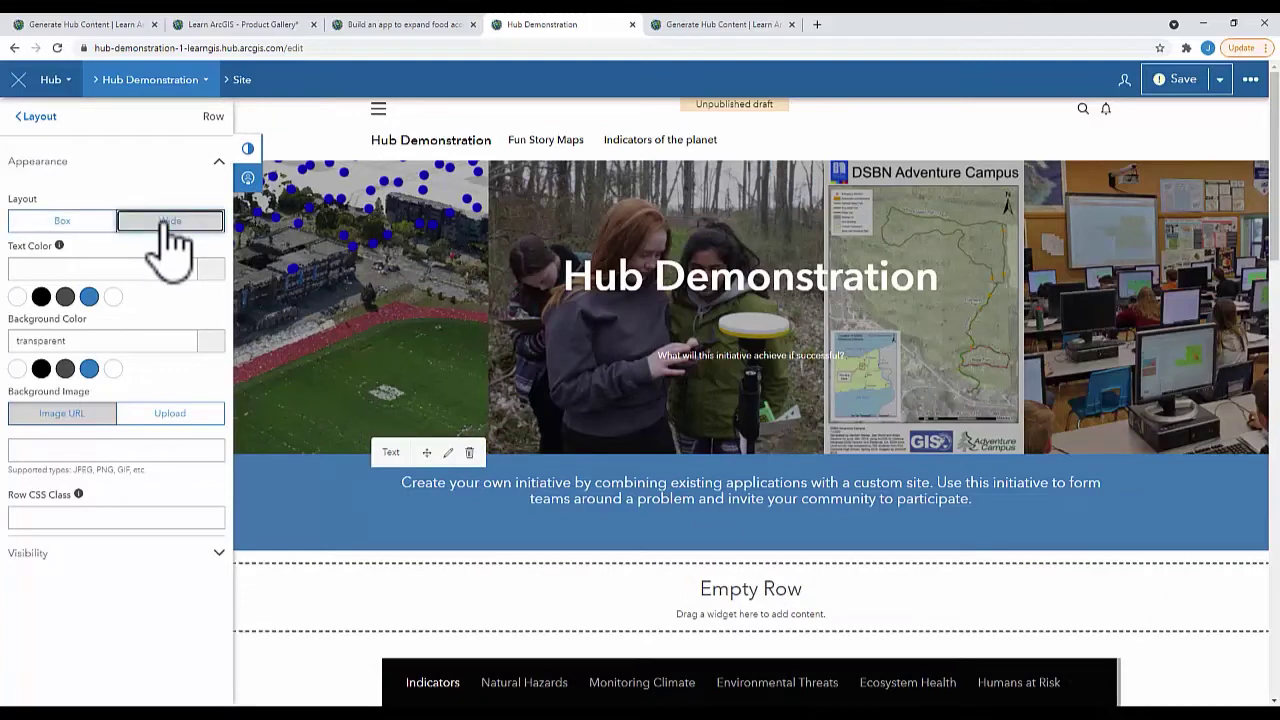
Place a Text card into the new empty row
click(24, 117)
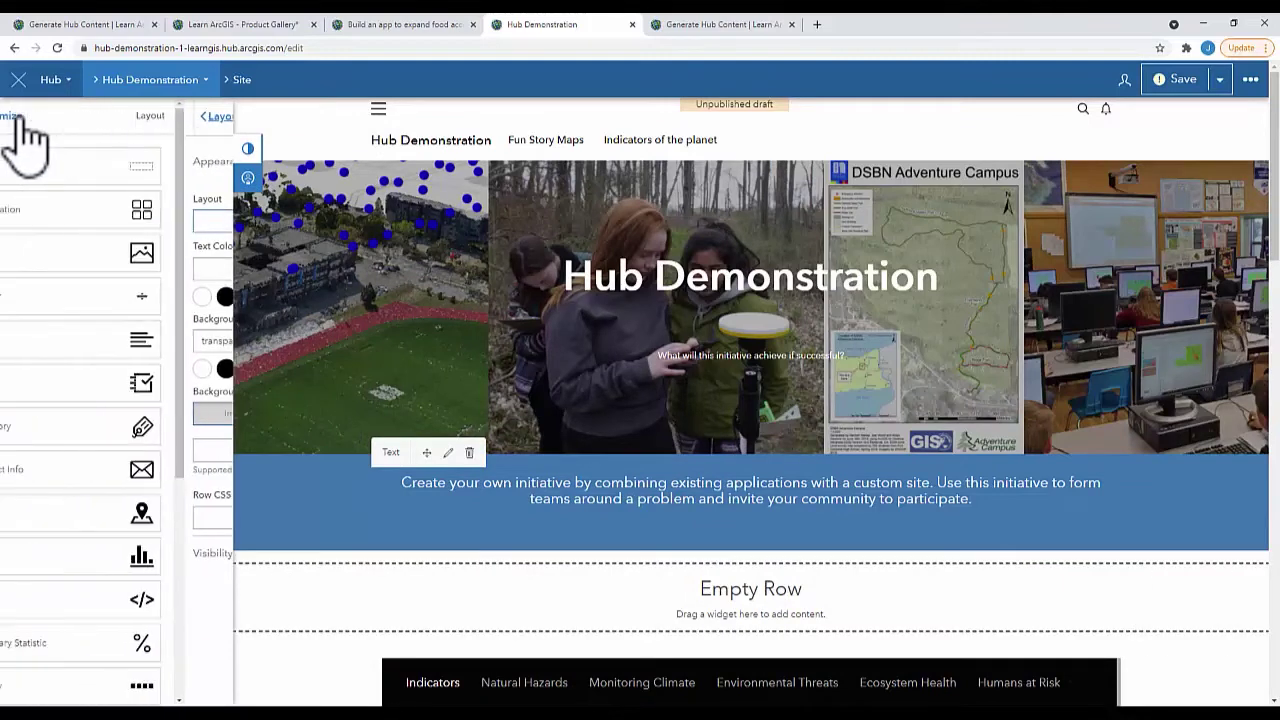
mouse_move(110, 339)
mouse_down()
mouse_move(727, 585)
mouse_move(730, 598)
mouse_up()
scroll(493, 635, down, 2)
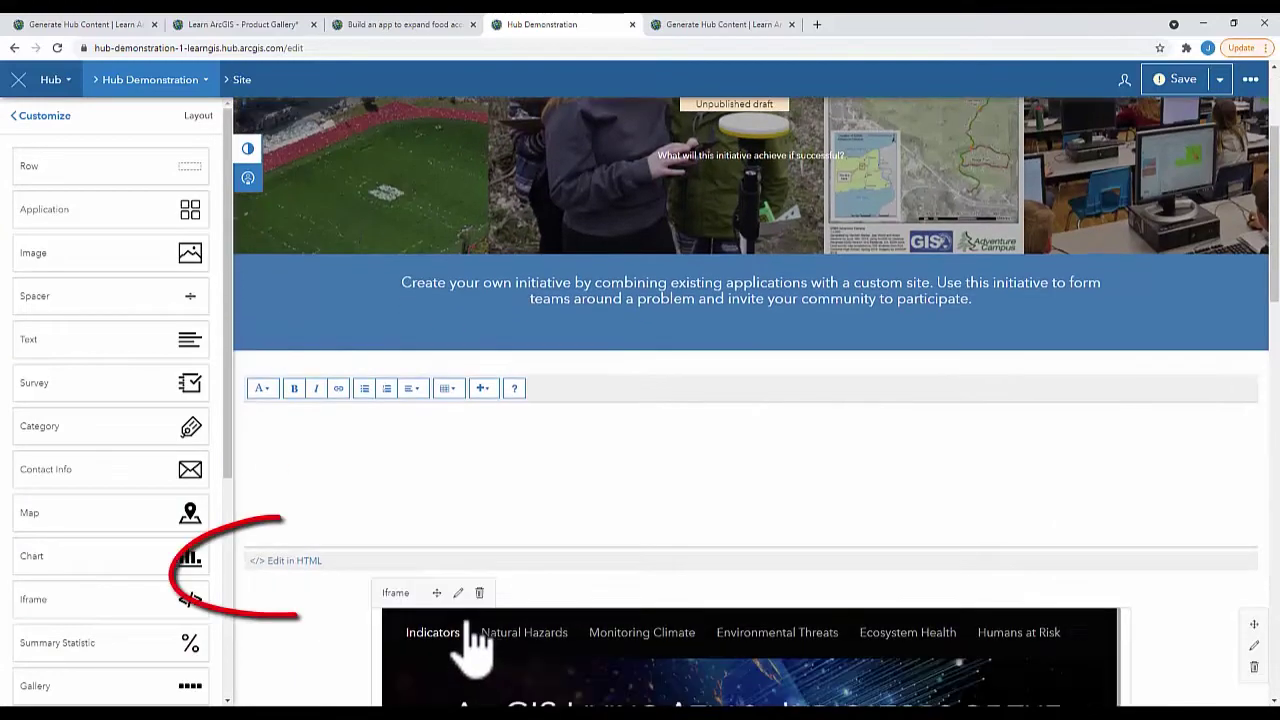
Paste the food access lesson card code into the text card's HTML and apply it
click(296, 574)
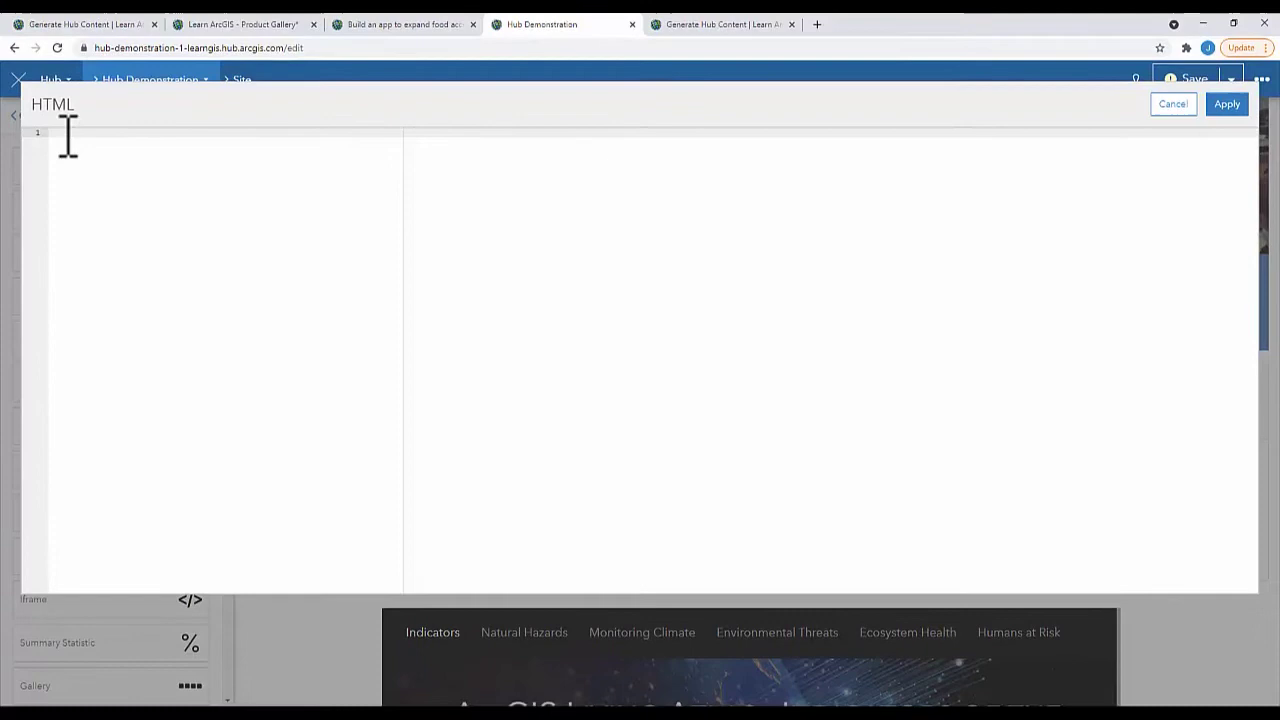
right_click(67, 133)
click(100, 240)
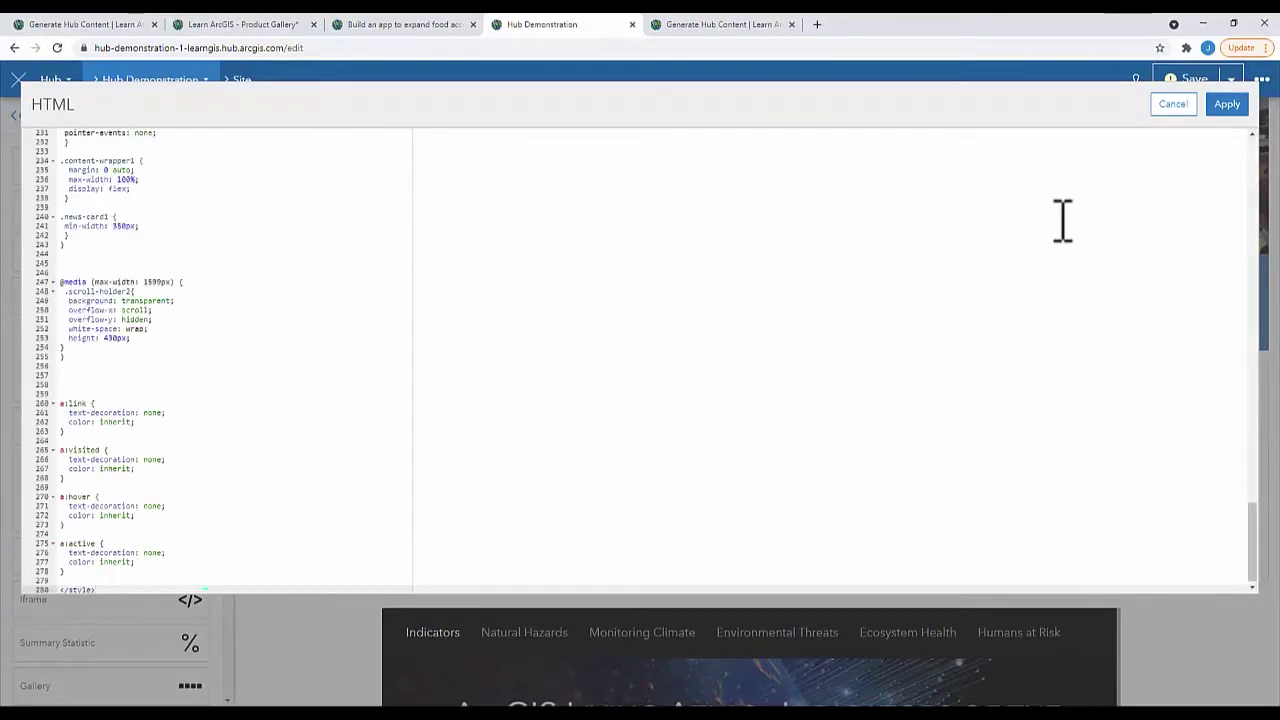
click(1226, 106)
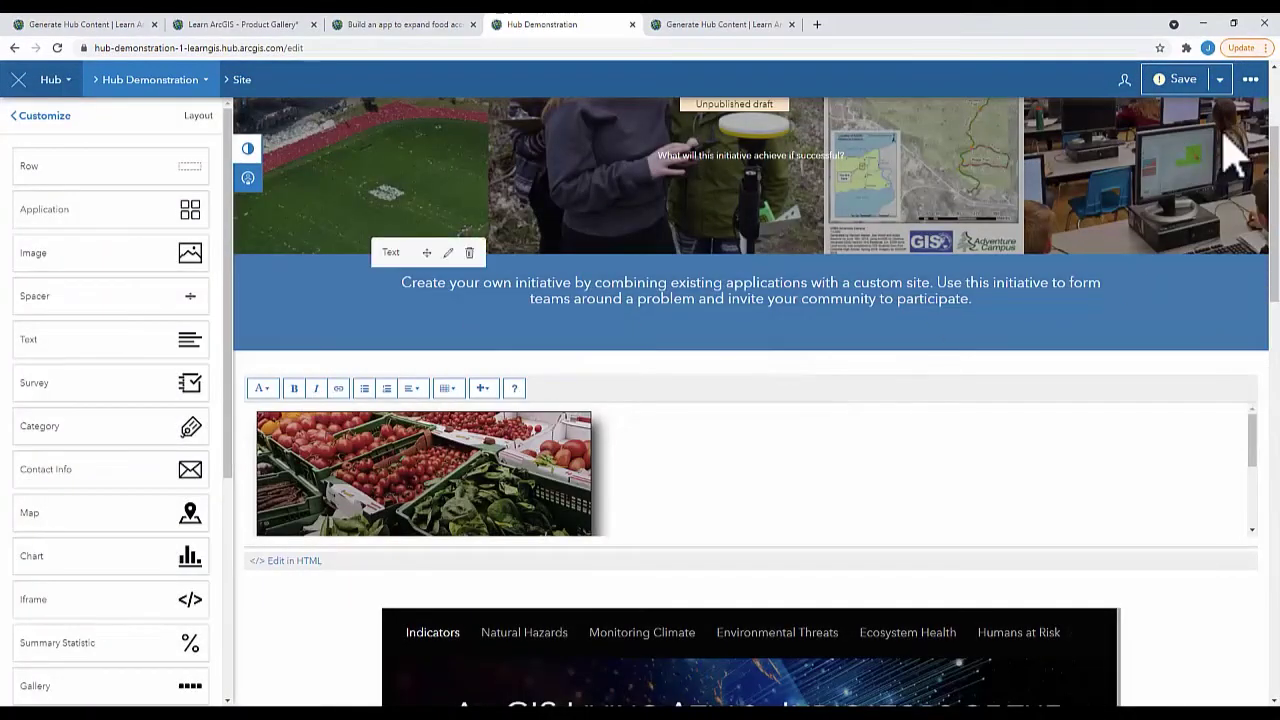
Save the site draft and preview it
click(1185, 82)
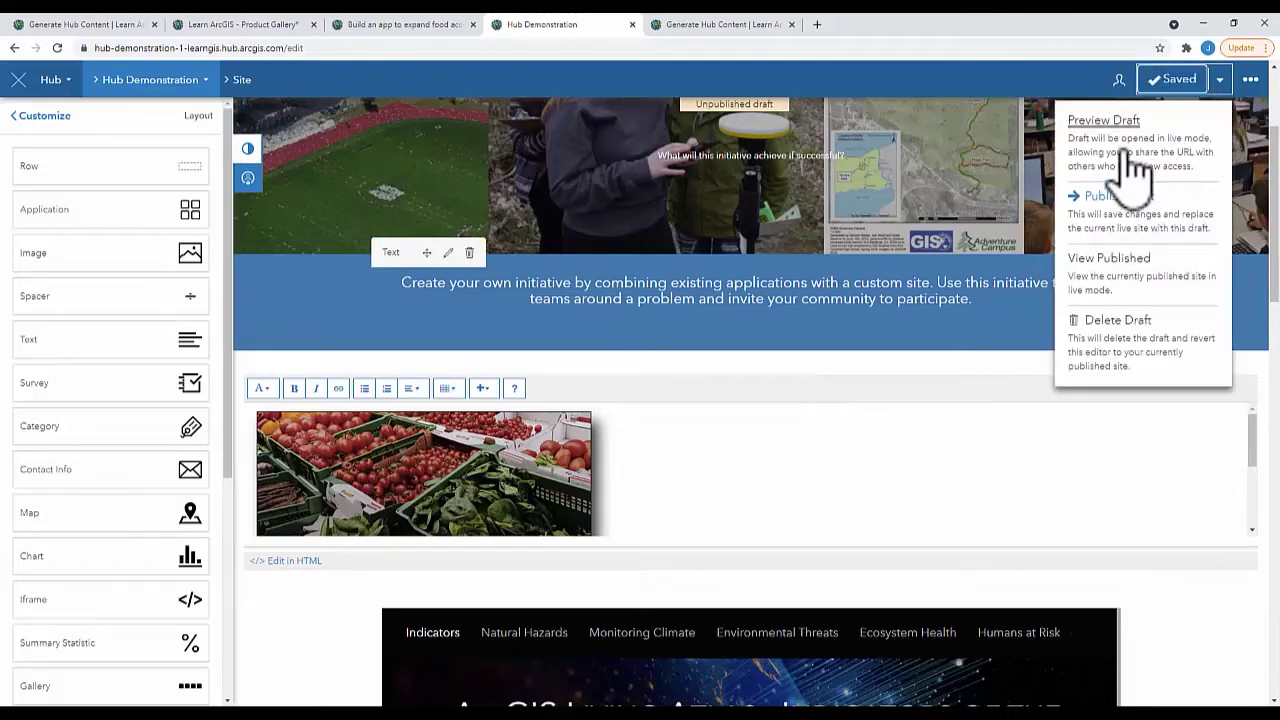
click(1124, 136)
mouse_move(190, 475)
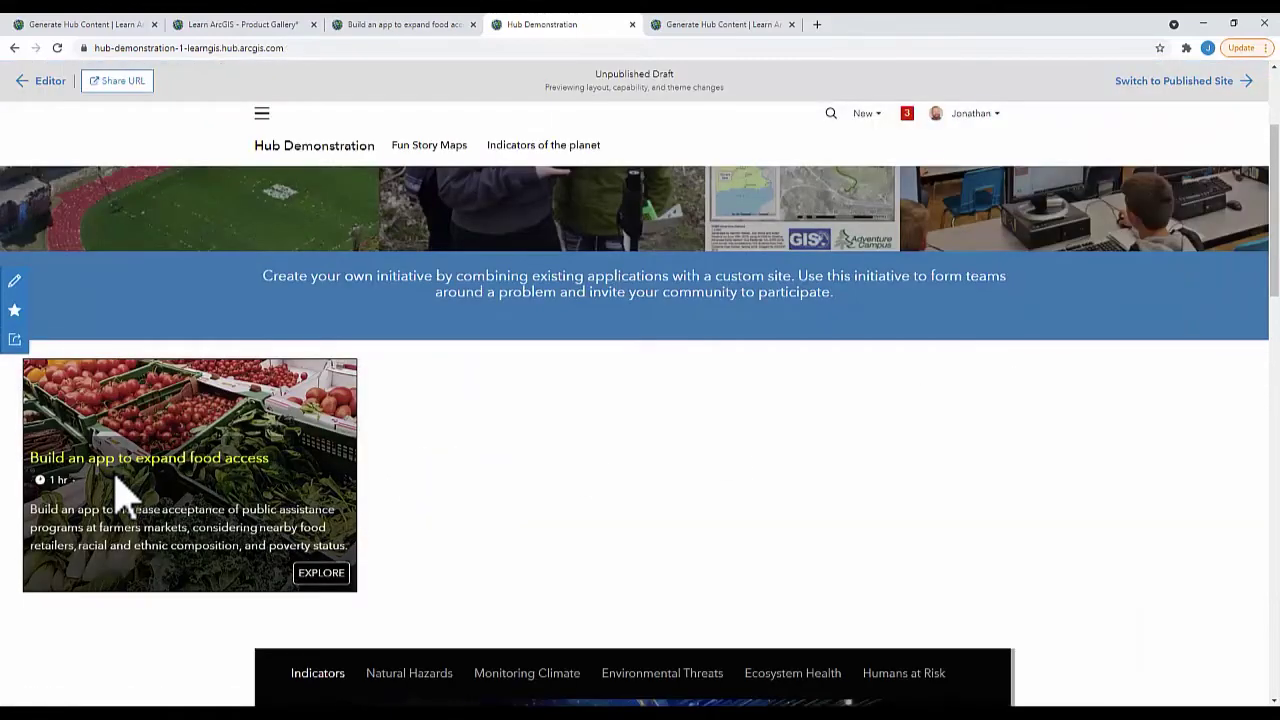
click(14, 281)
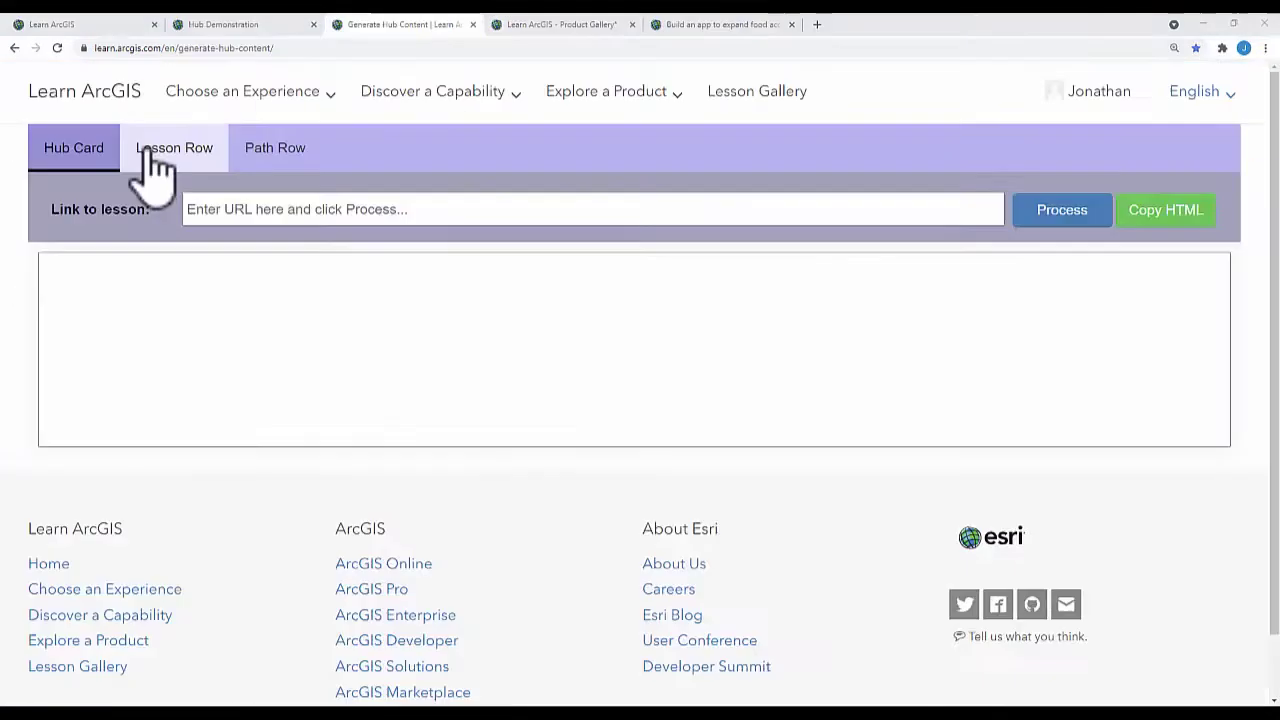
Copy lesson-row HTML for nine lessons, Actionable intelligence through Hawaii volcano shelter access
click(150, 160)
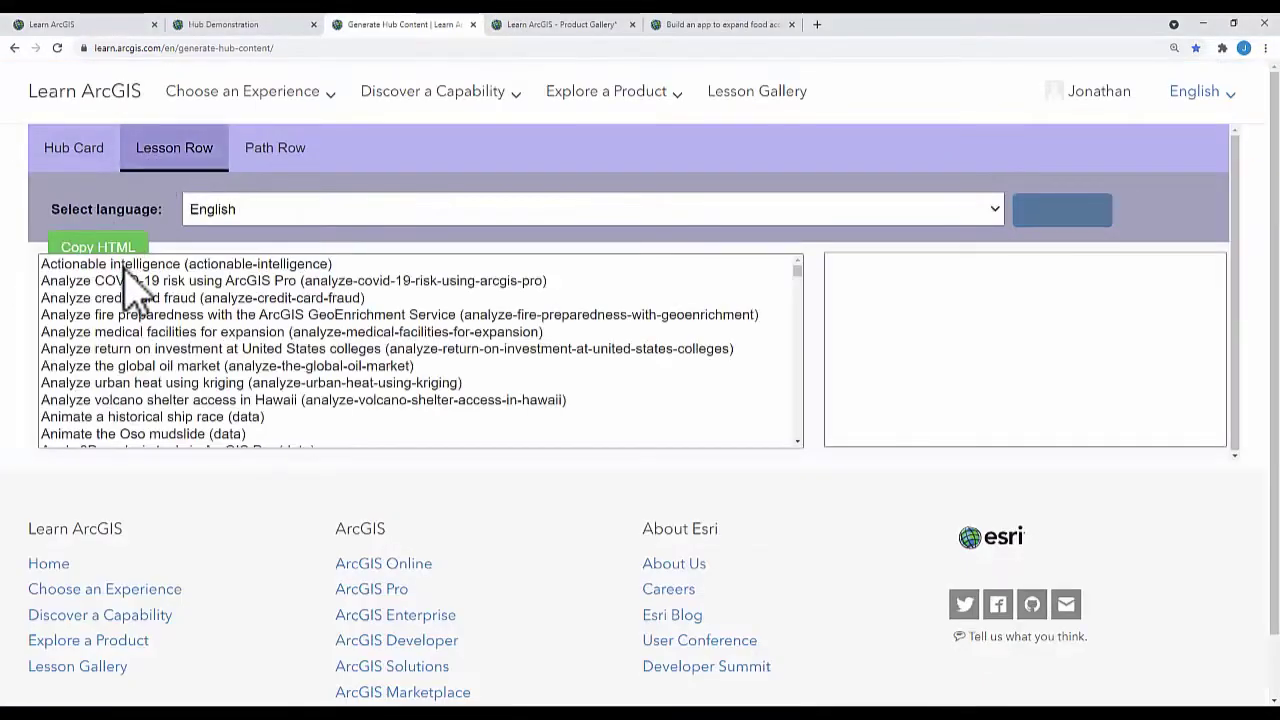
drag(123, 268, 126, 400)
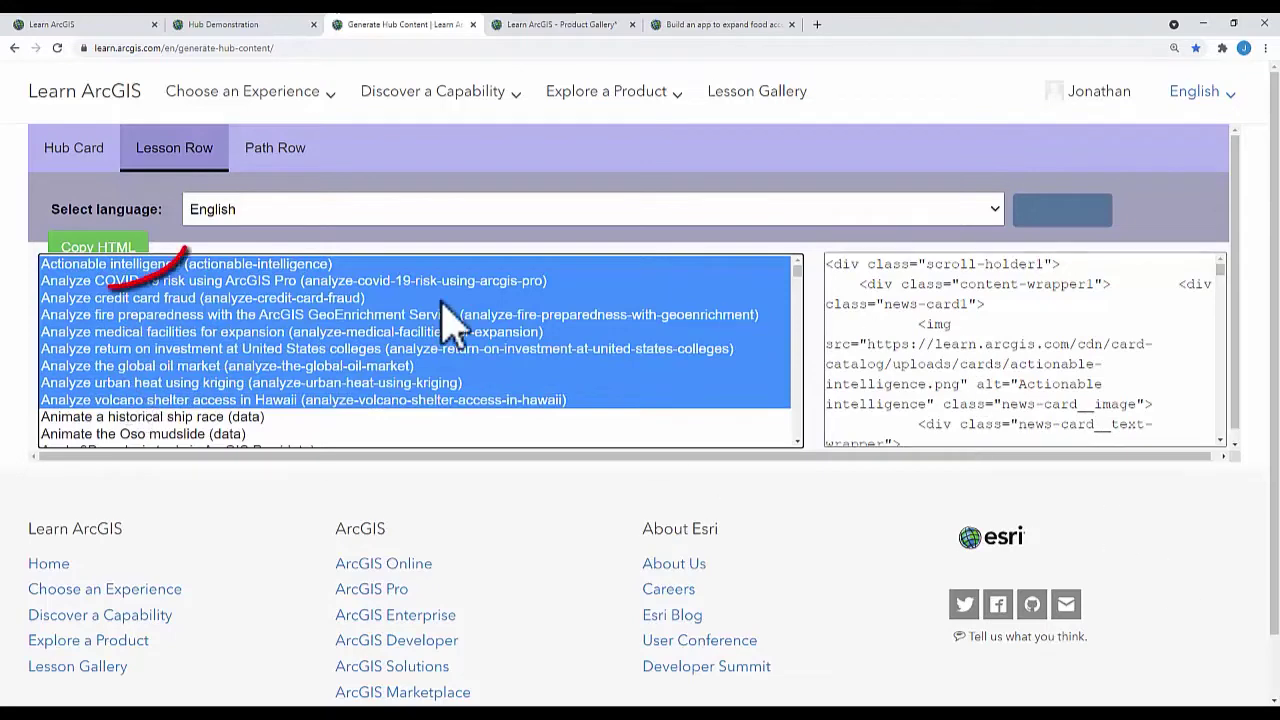
click(122, 265)
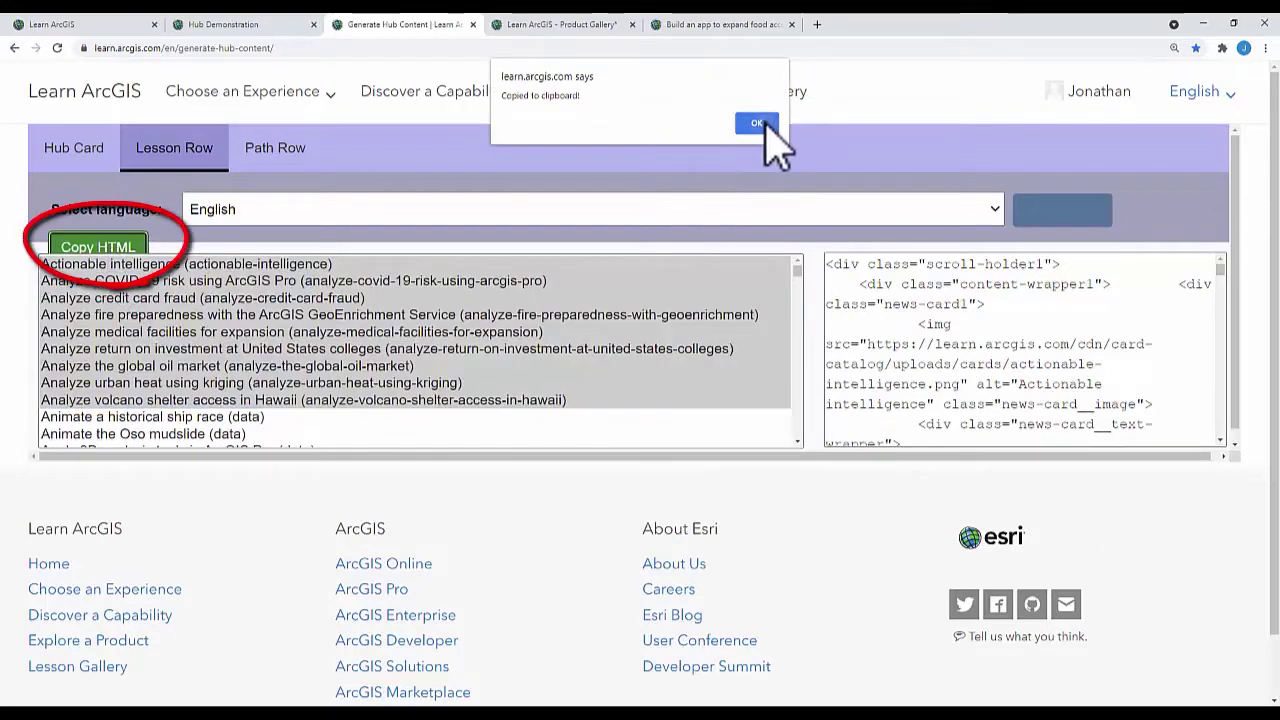
click(760, 122)
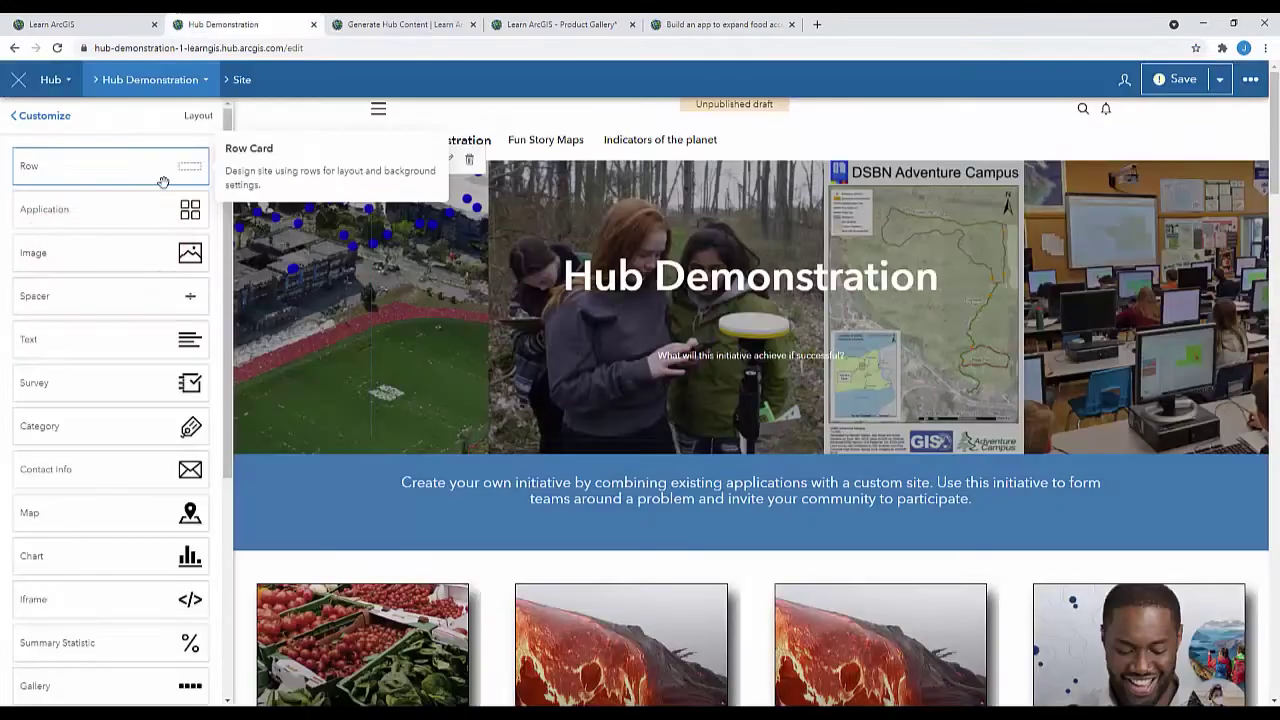
Add a Wide row below the blue banner holding a Text widget
drag(163, 181, 757, 570)
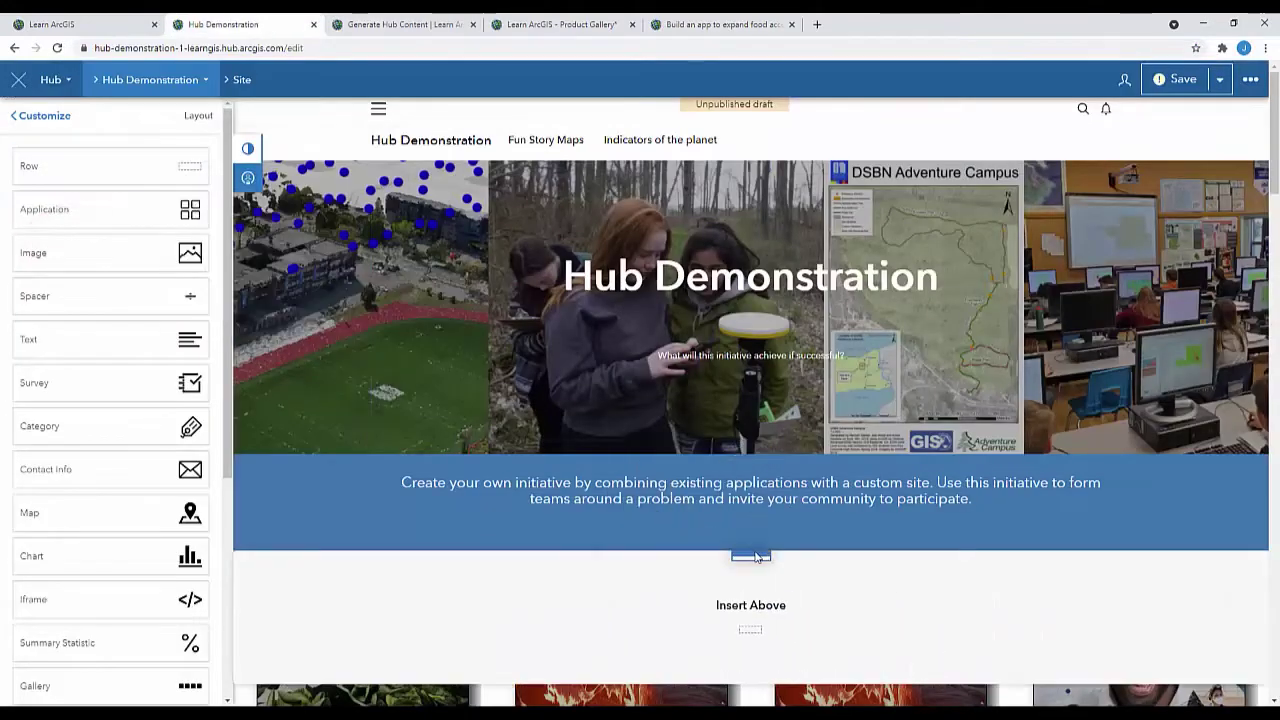
click(168, 220)
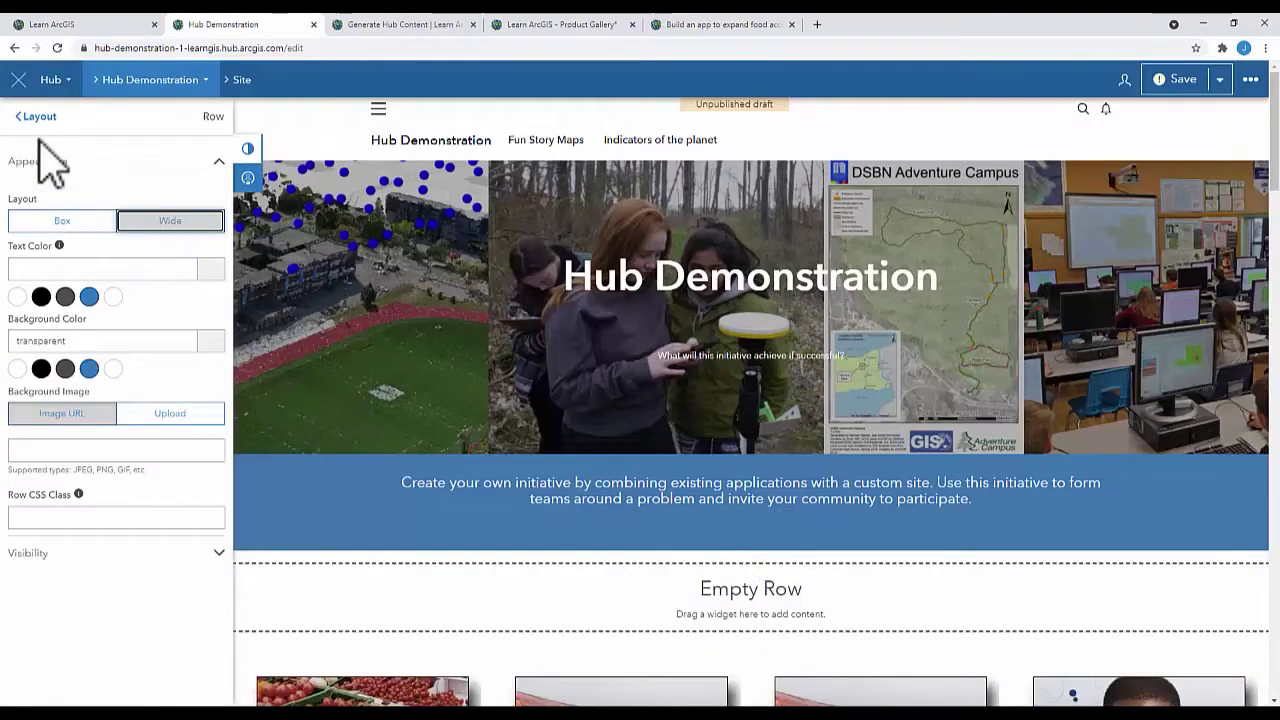
click(32, 117)
mouse_move(180, 339)
mouse_down()
mouse_move(716, 582)
mouse_move(700, 592)
mouse_up()
scroll(702, 594, down, 2)
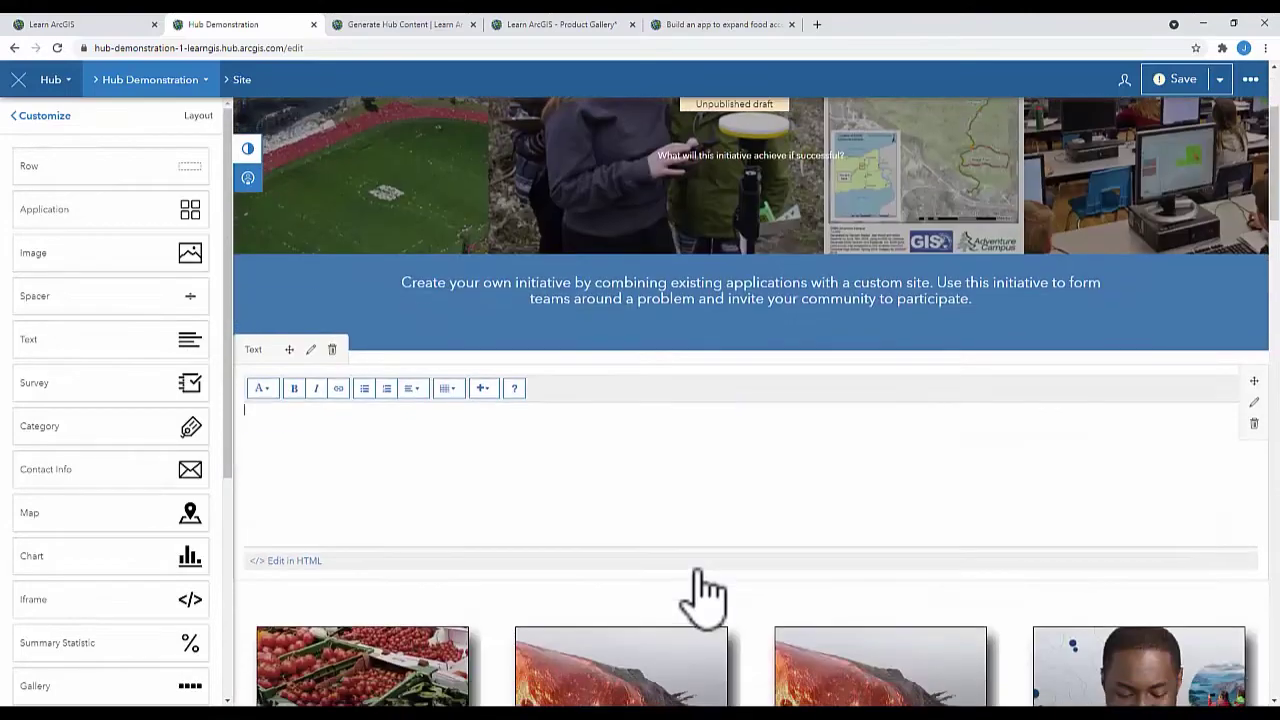
Paste the nine-lesson row code into the widget's HTML and apply it
click(300, 562)
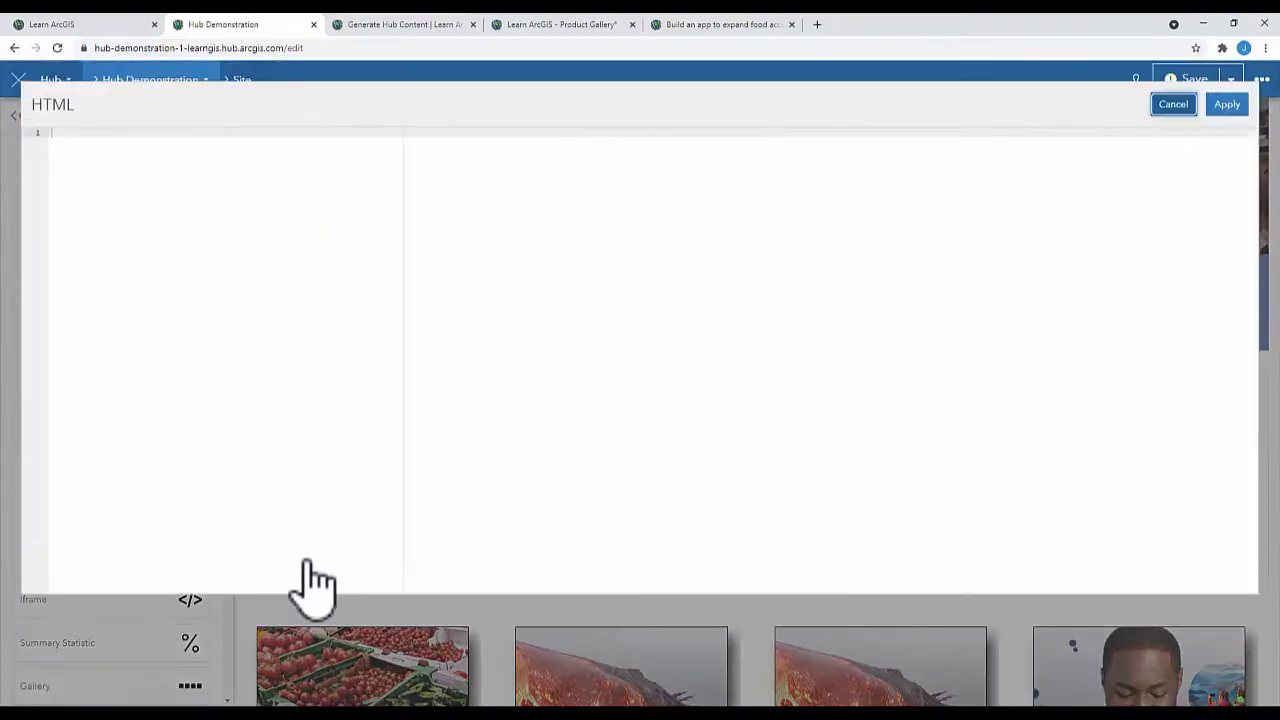
right_click(70, 137)
click(88, 234)
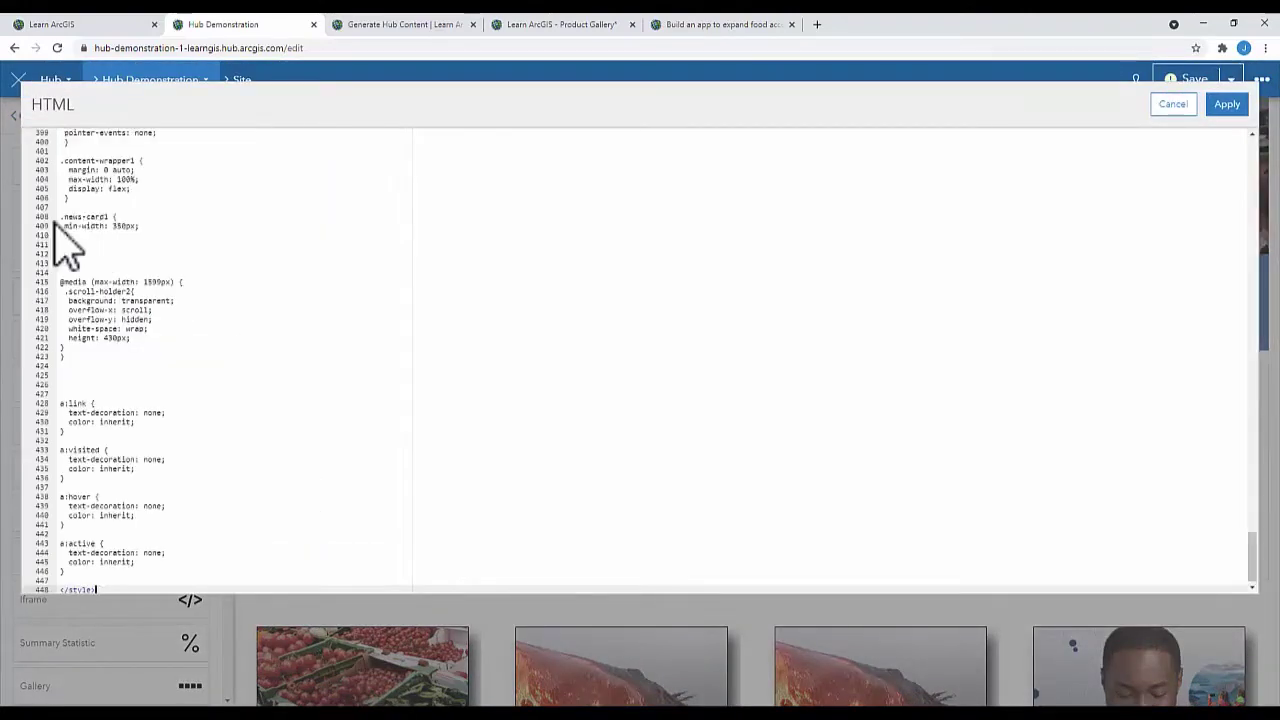
click(1227, 104)
Save the draft and preview the scrolling lesson card row
click(1180, 82)
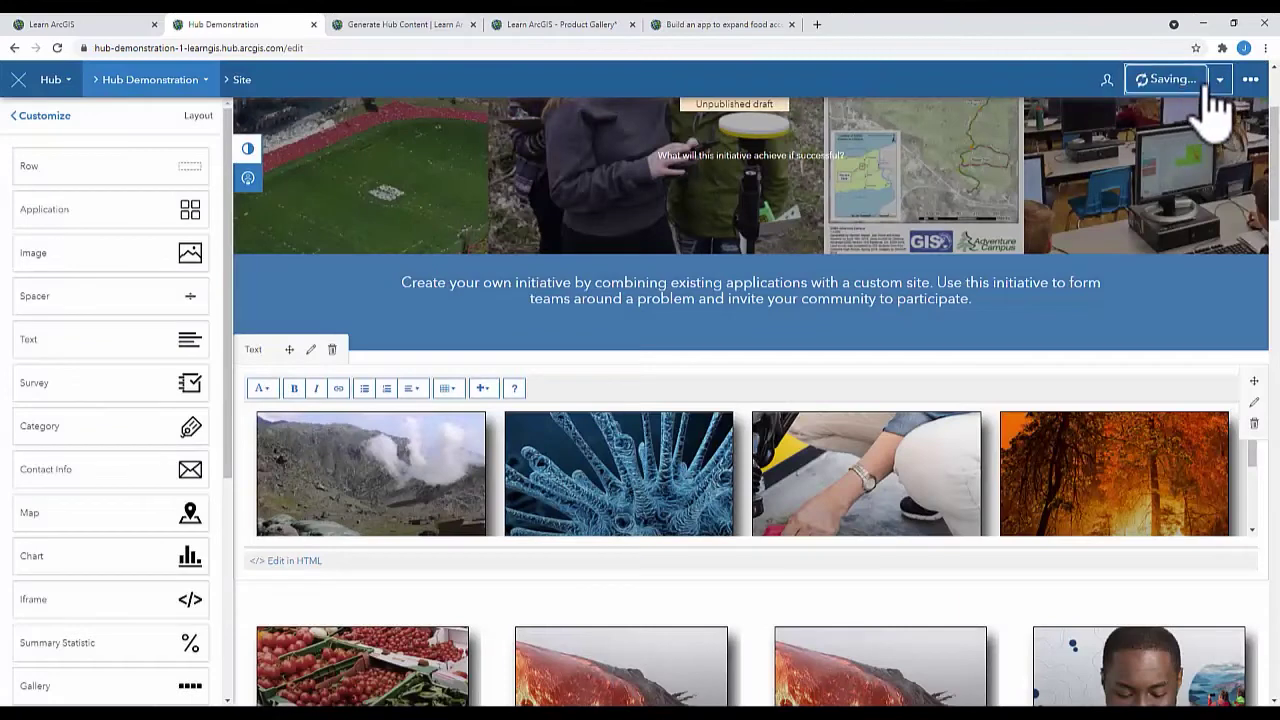
click(1220, 82)
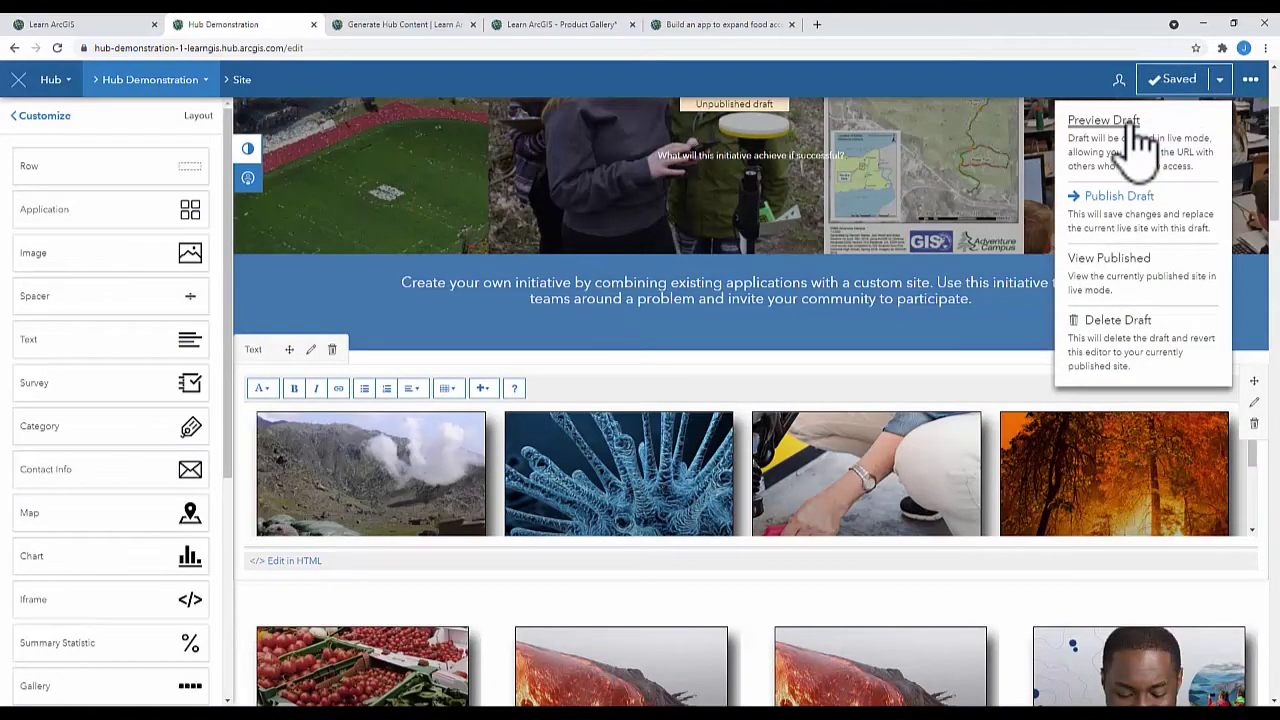
click(1122, 122)
mouse_move(1077, 475)
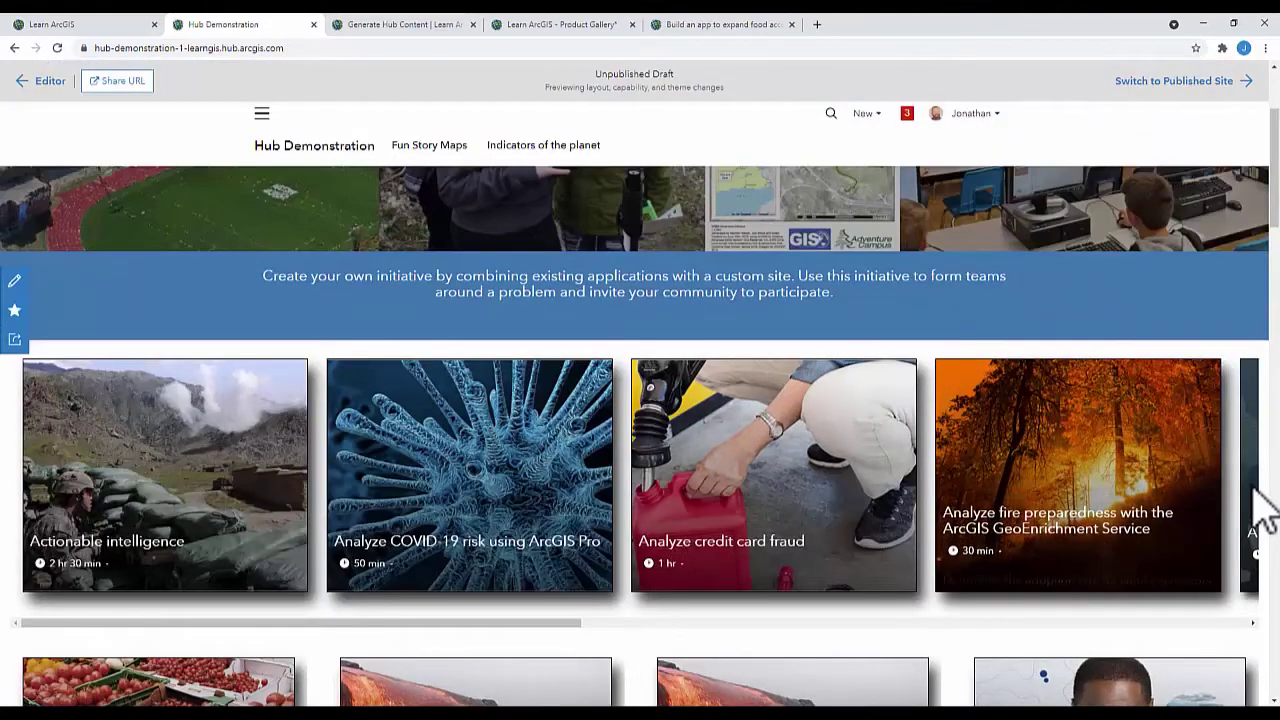
mouse_move(423, 623)
mouse_down()
mouse_move(1110, 622)
mouse_move(347, 620)
mouse_up()
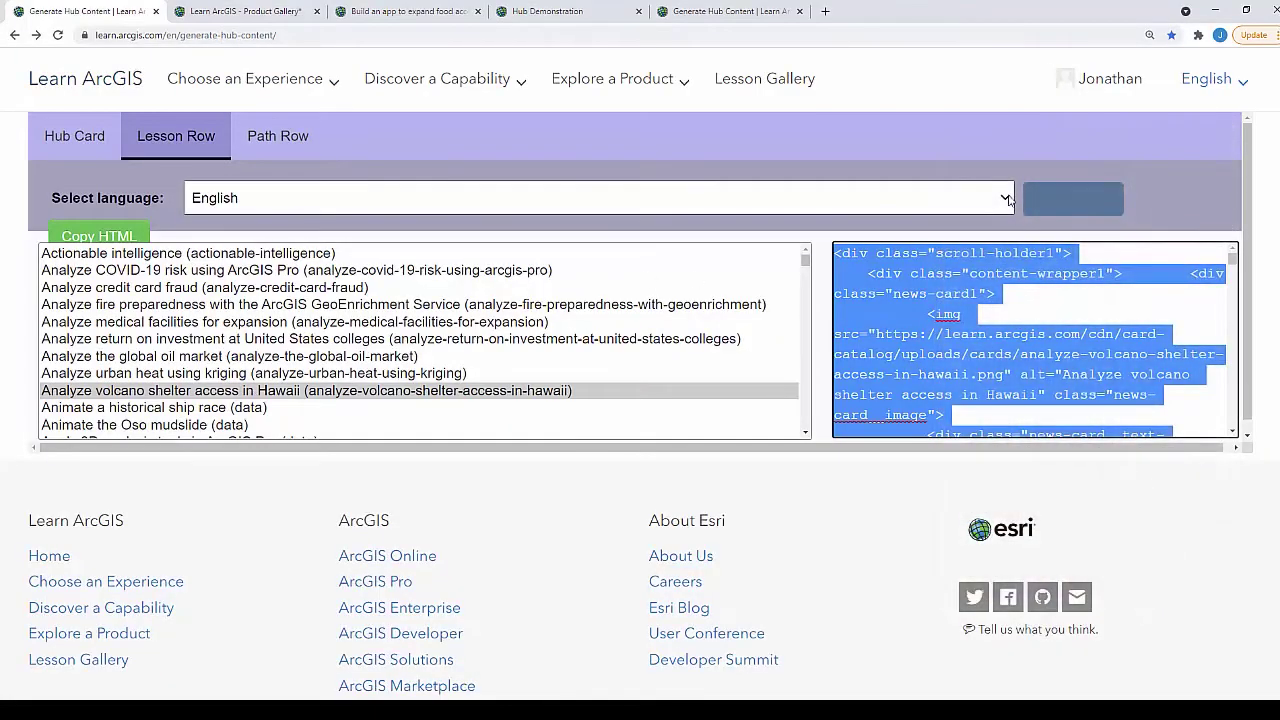
Set language to Français and generate card HTML for the French Hawaii volcano shelter lesson
click(1005, 198)
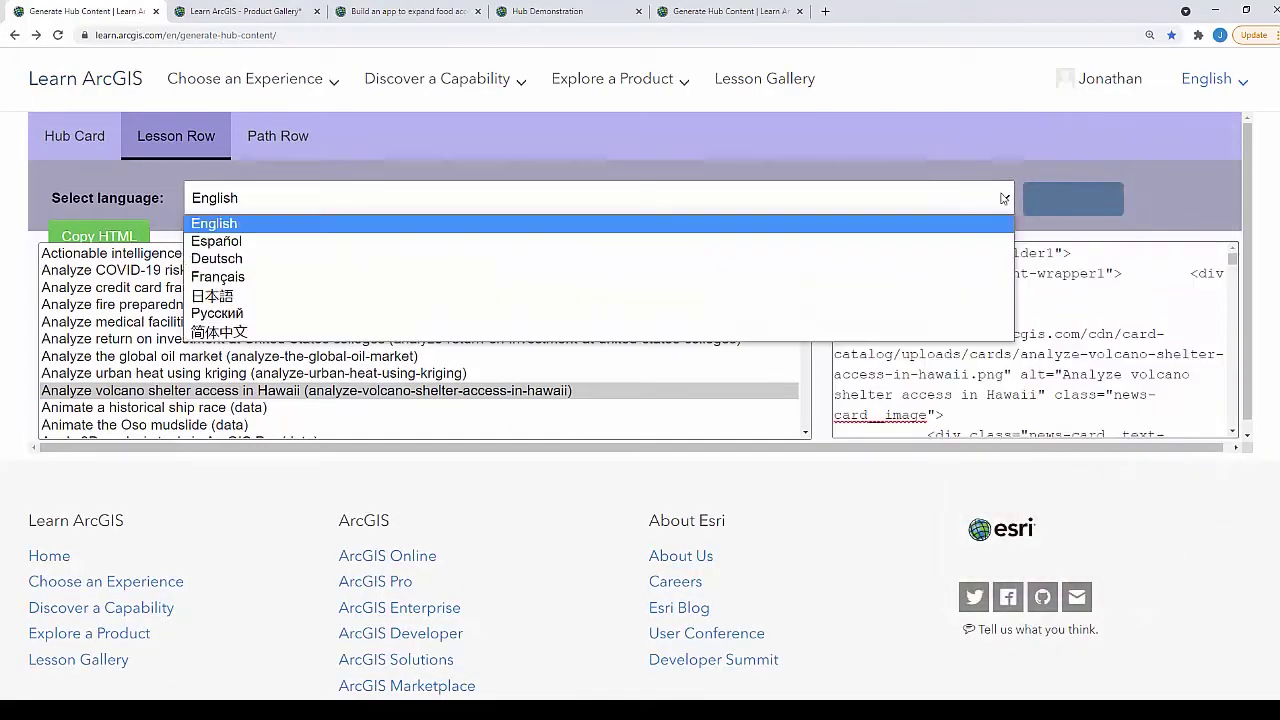
click(369, 272)
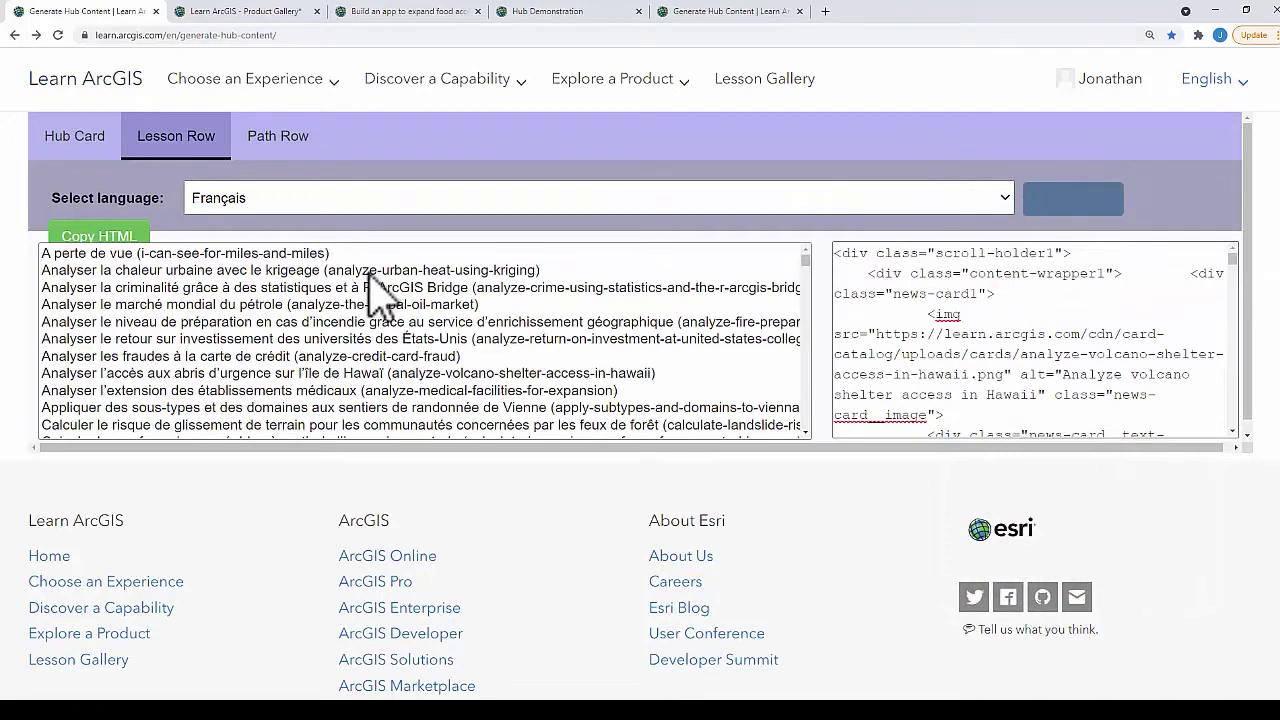
click(309, 374)
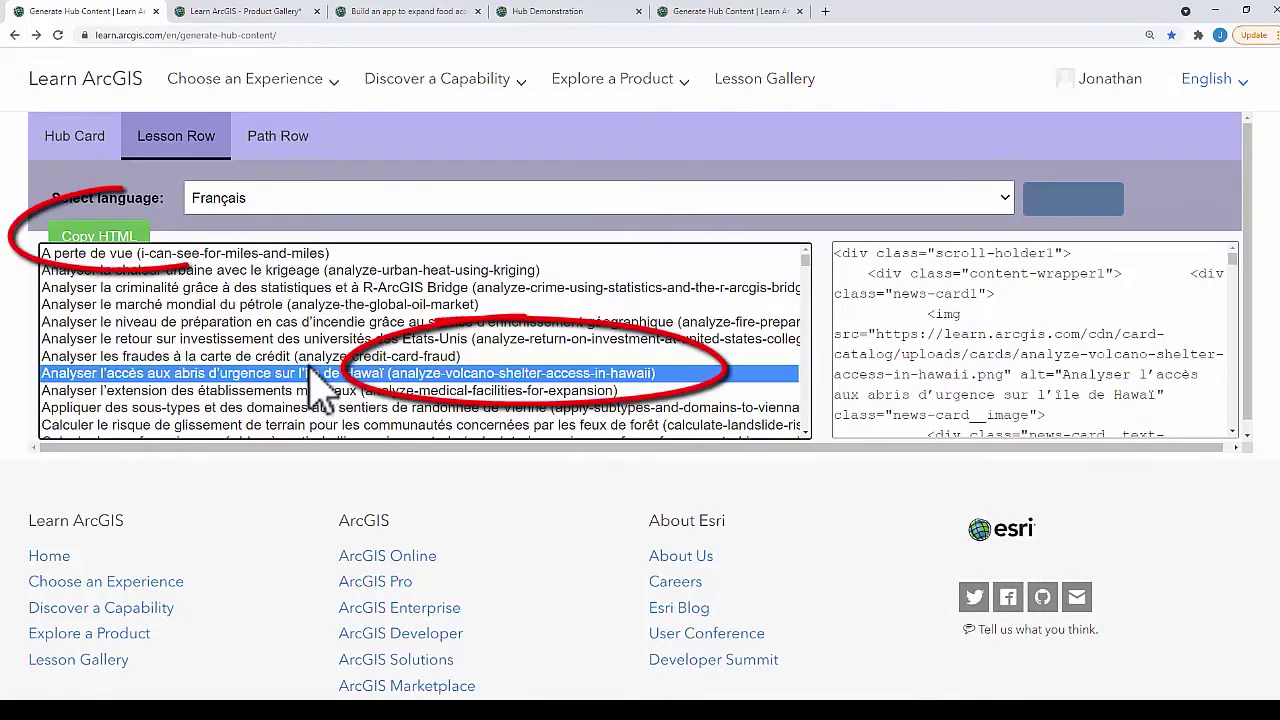
click(900, 353)
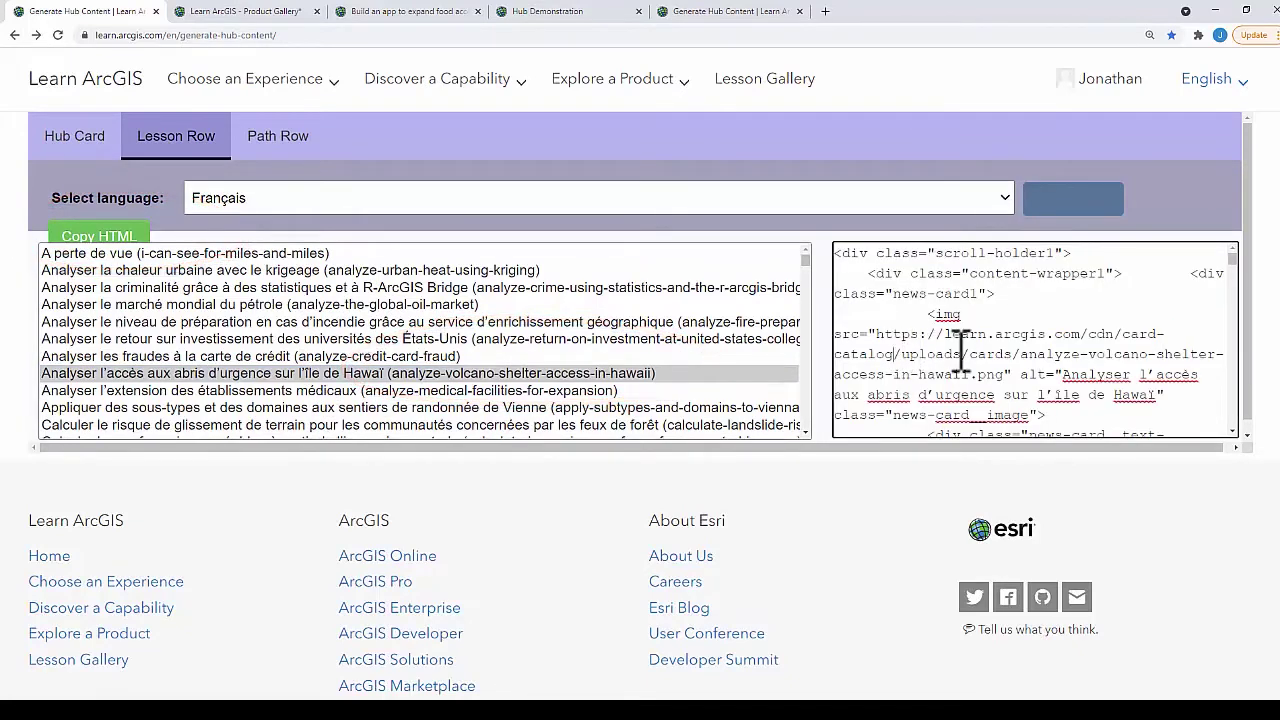
click(523, 14)
Insert the French volcano-shelter card between the food-access and English volcano cards
drag(190, 326, 745, 590)
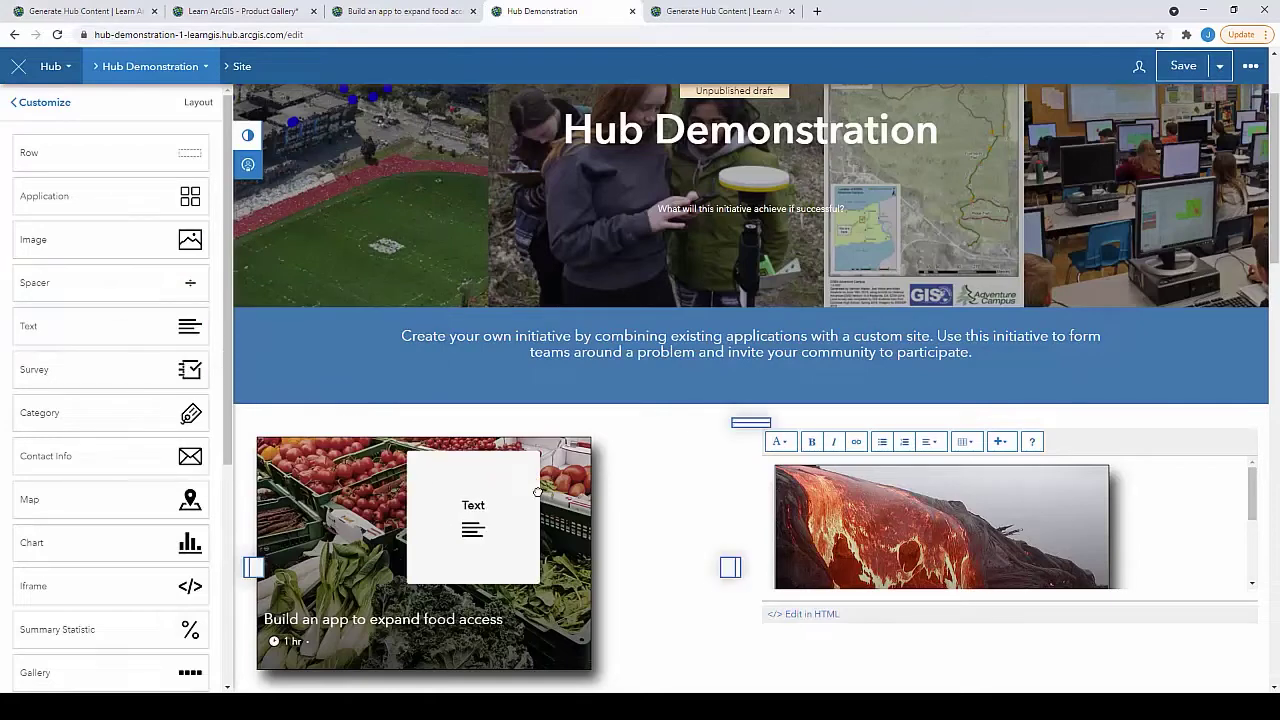
click(560, 640)
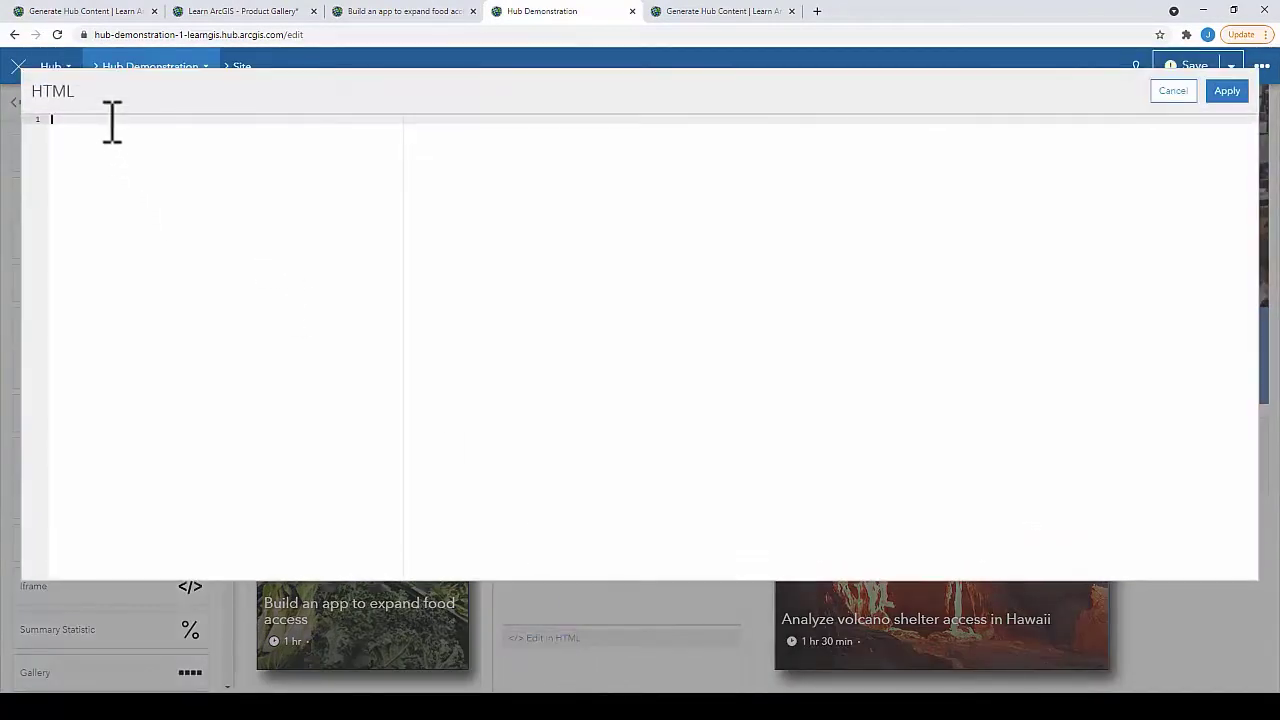
right_click(112, 120)
click(140, 228)
click(1227, 91)
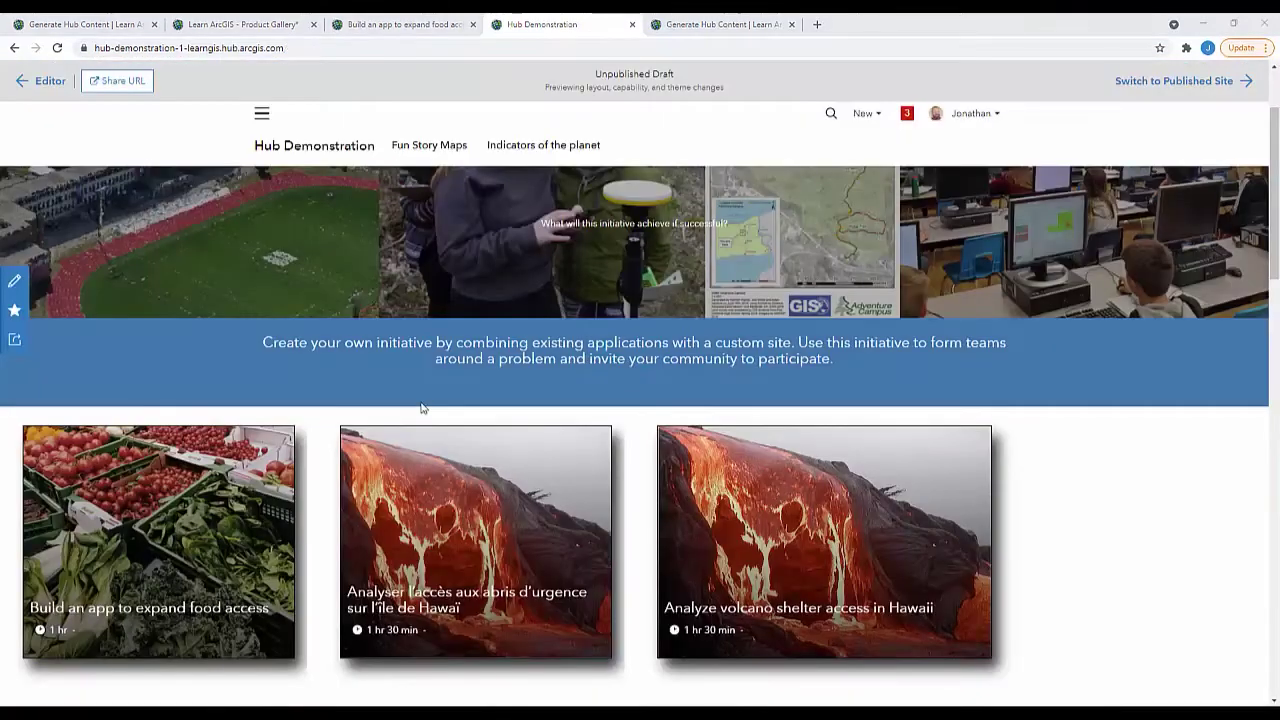
key(ctrl+1)
click(260, 165)
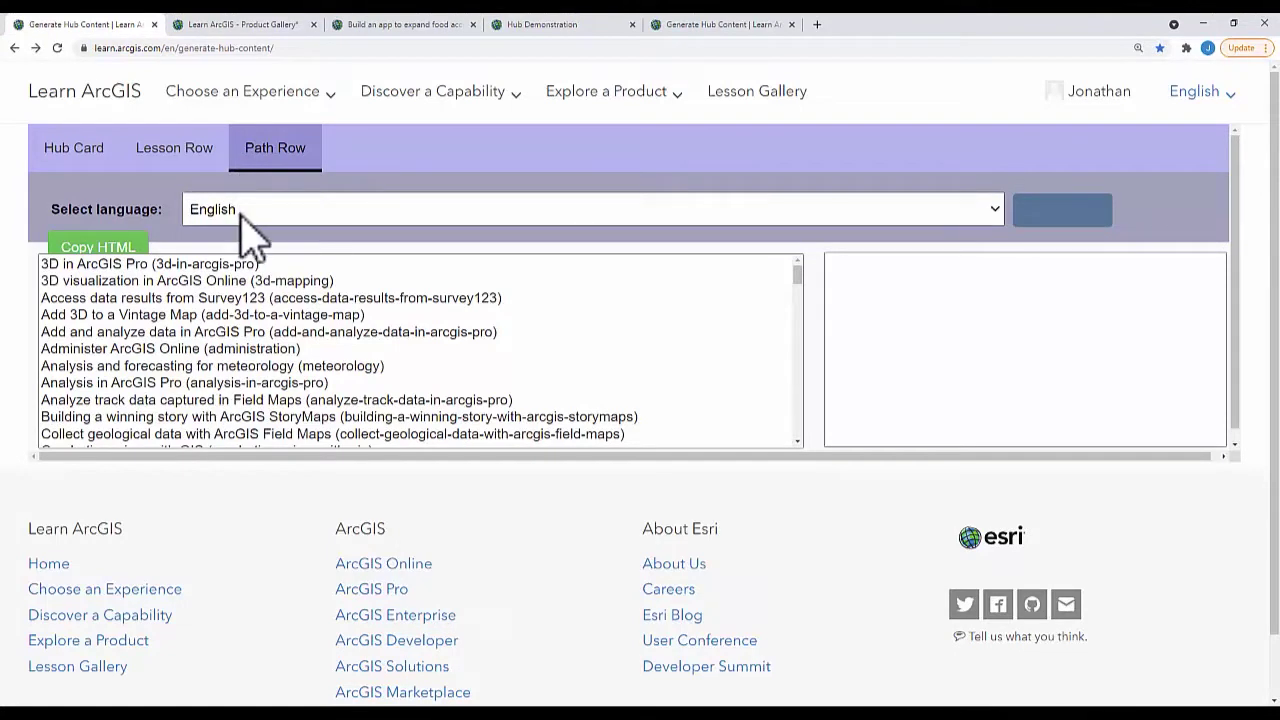
Generate path card HTML for 'Building a winning story with ArcGIS StoryMaps'
click(263, 417)
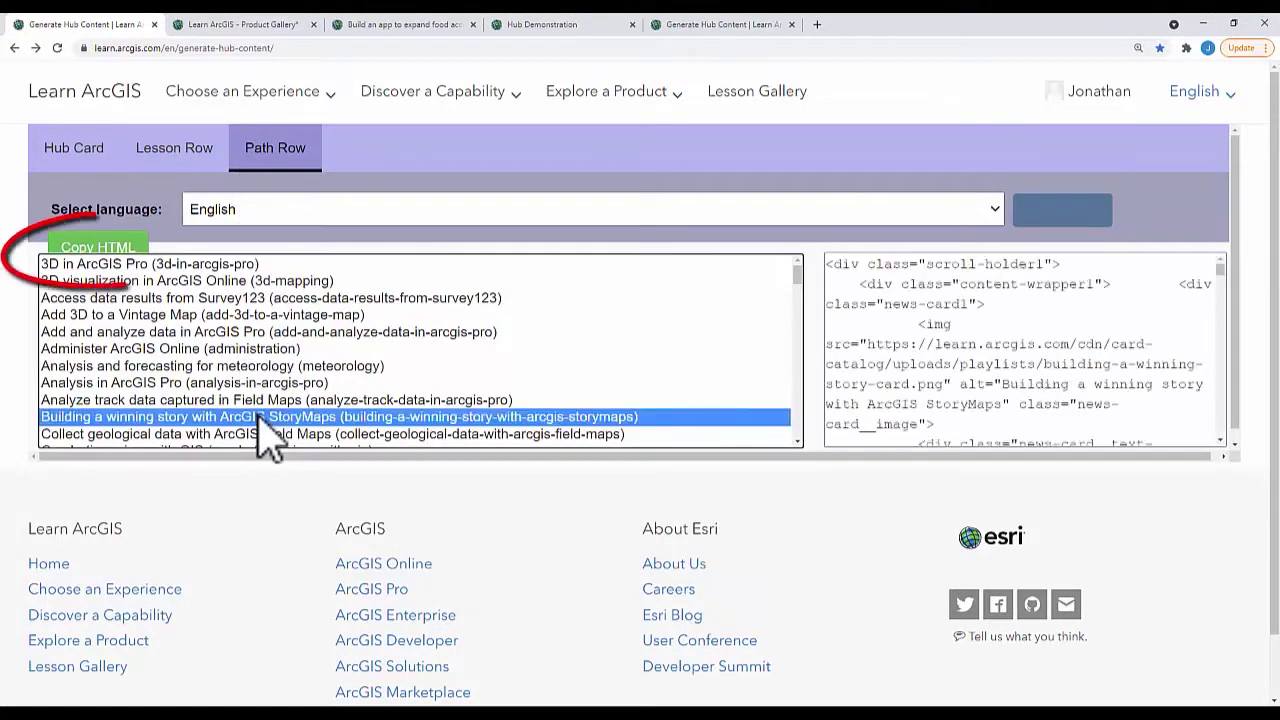
click(862, 365)
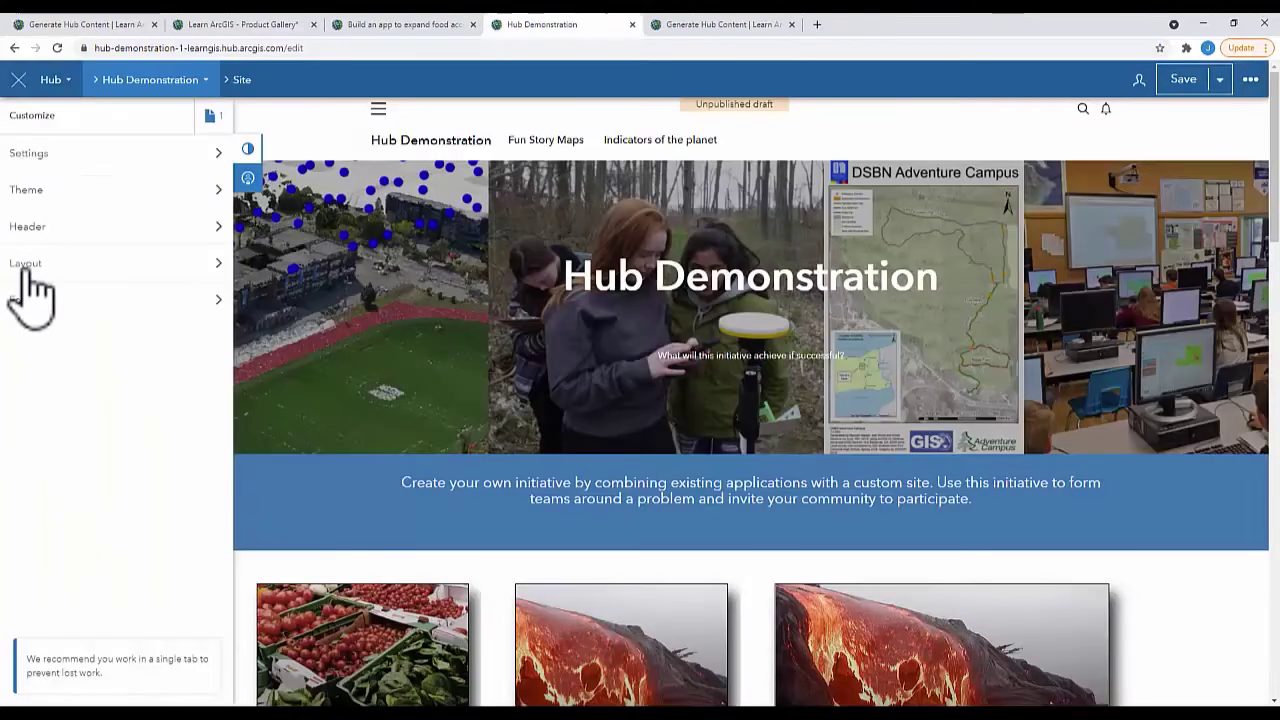
click(20, 265)
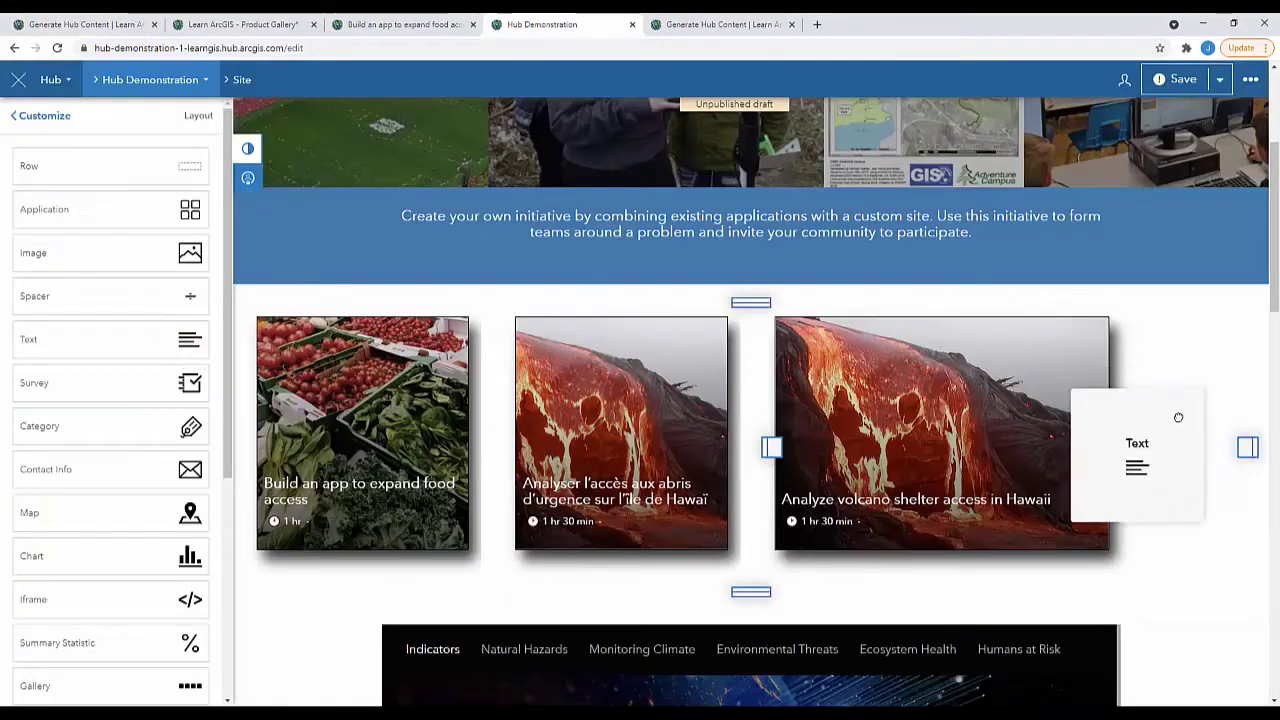
Add the StoryMaps path card beside the volcano cards, then save and preview the draft
drag(185, 344, 1254, 453)
click(1090, 534)
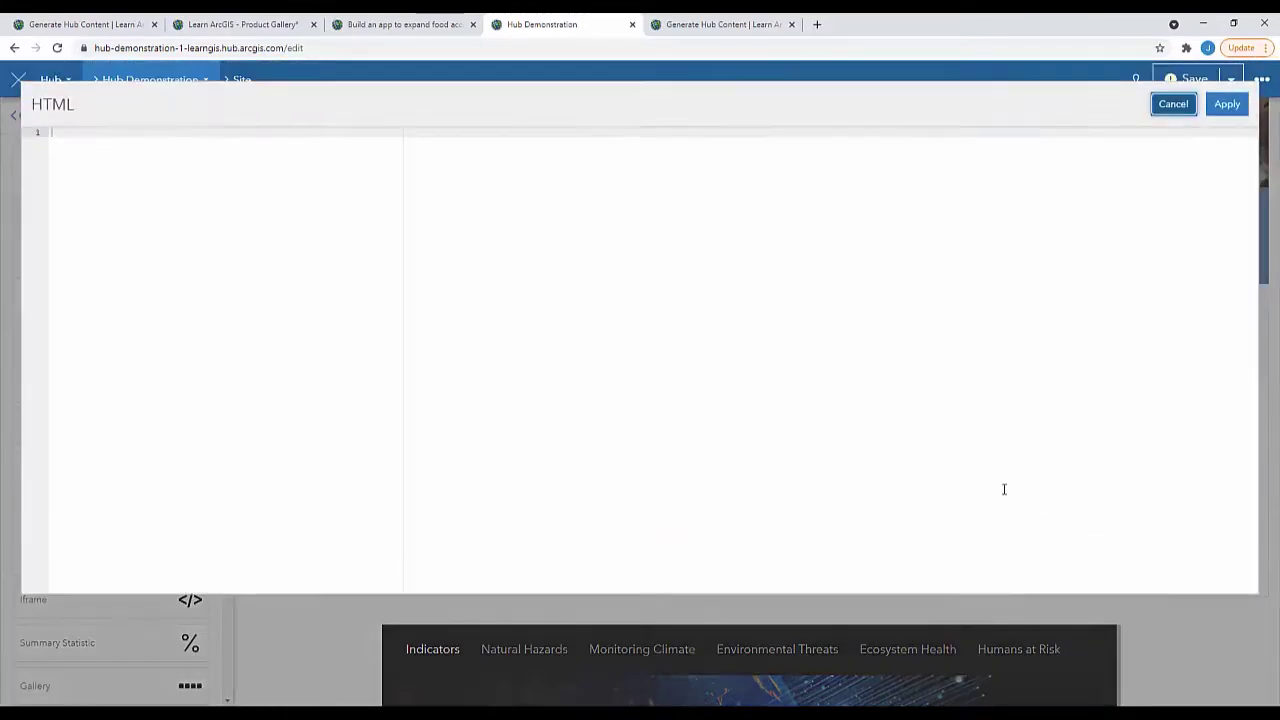
right_click(79, 134)
click(110, 245)
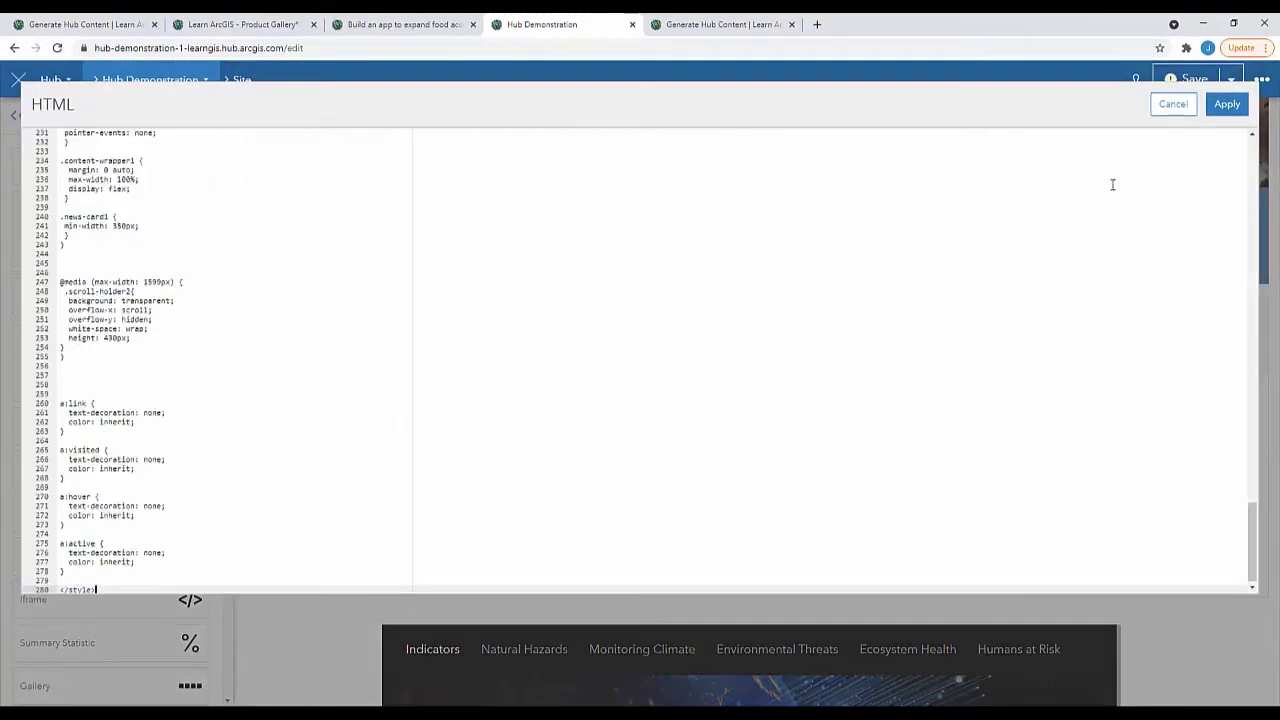
click(1227, 104)
click(1183, 79)
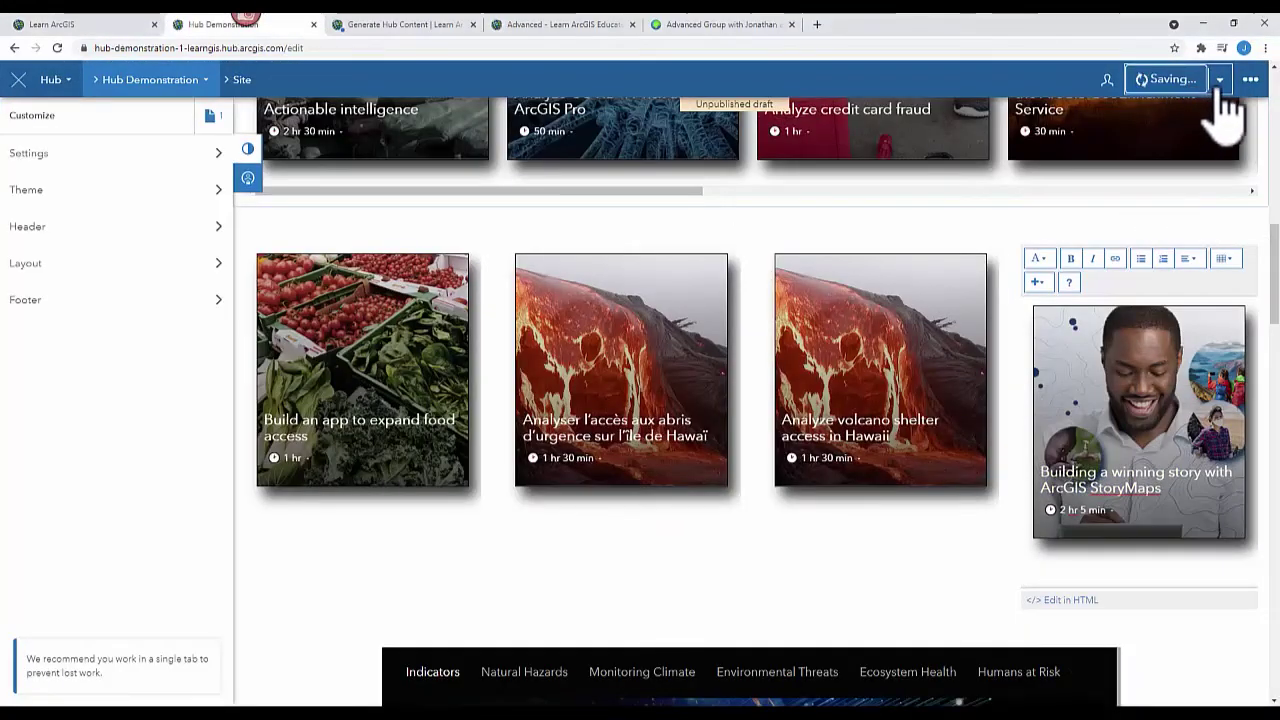
click(1150, 120)
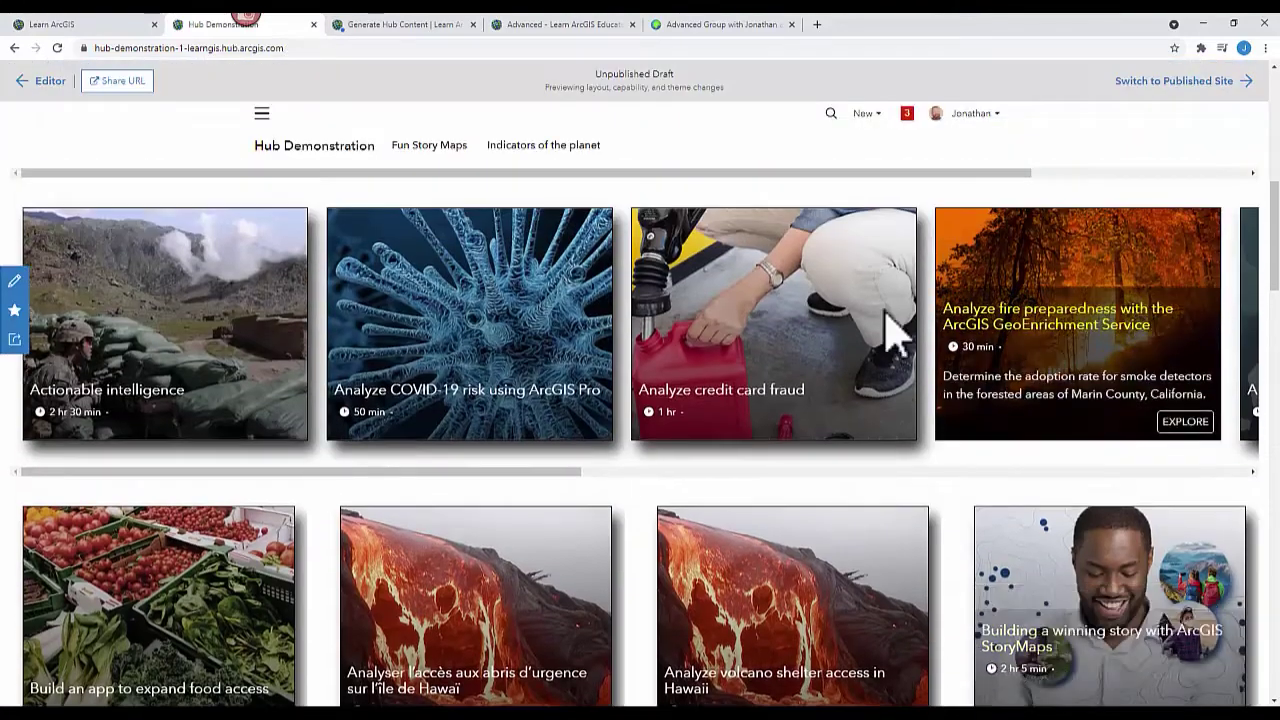